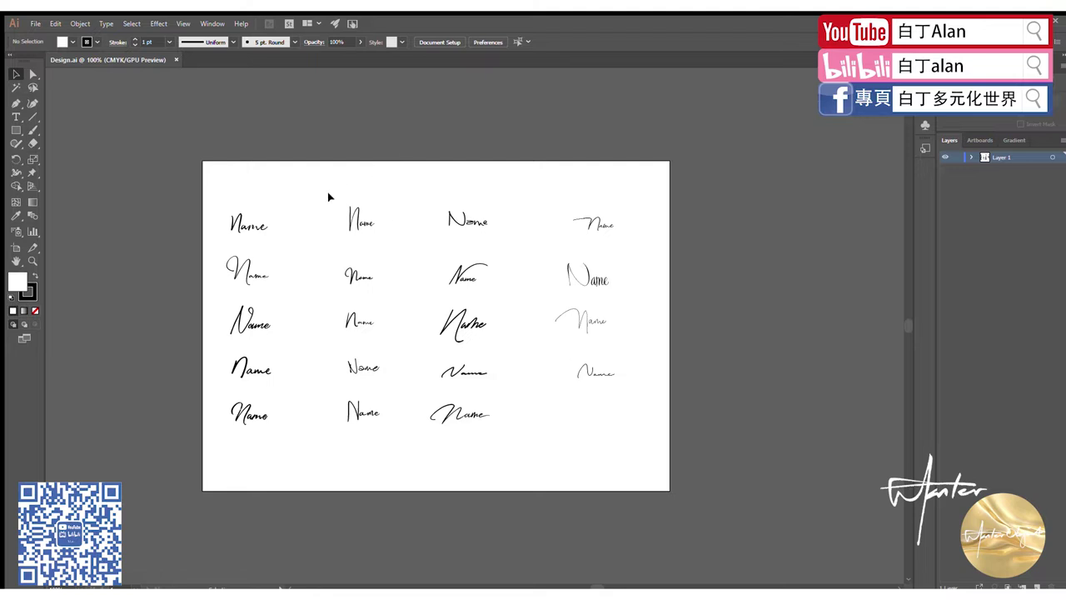
- Move the second column of Name signatures left, closer to the first column
{"action": "left_click_drag", "start_coordinate": [336, 183], "coordinate": [392, 464]}
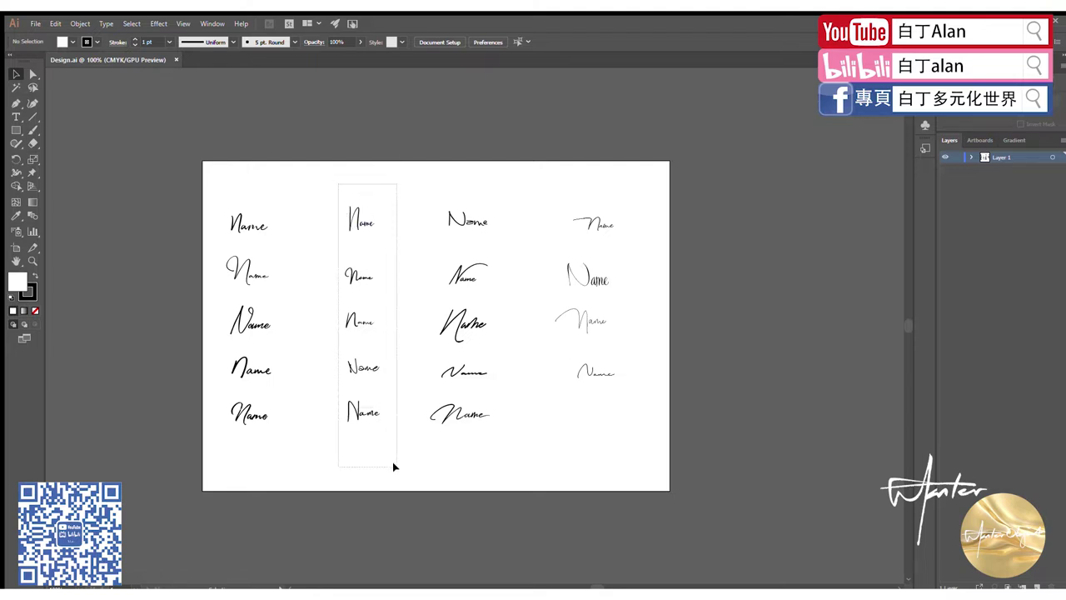
{"action": "scroll", "coordinate": [354, 241], "scroll_direction": "up", "scroll_amount": 1}
{"action": "left_click_drag", "start_coordinate": [350, 234], "coordinate": [294, 232]}
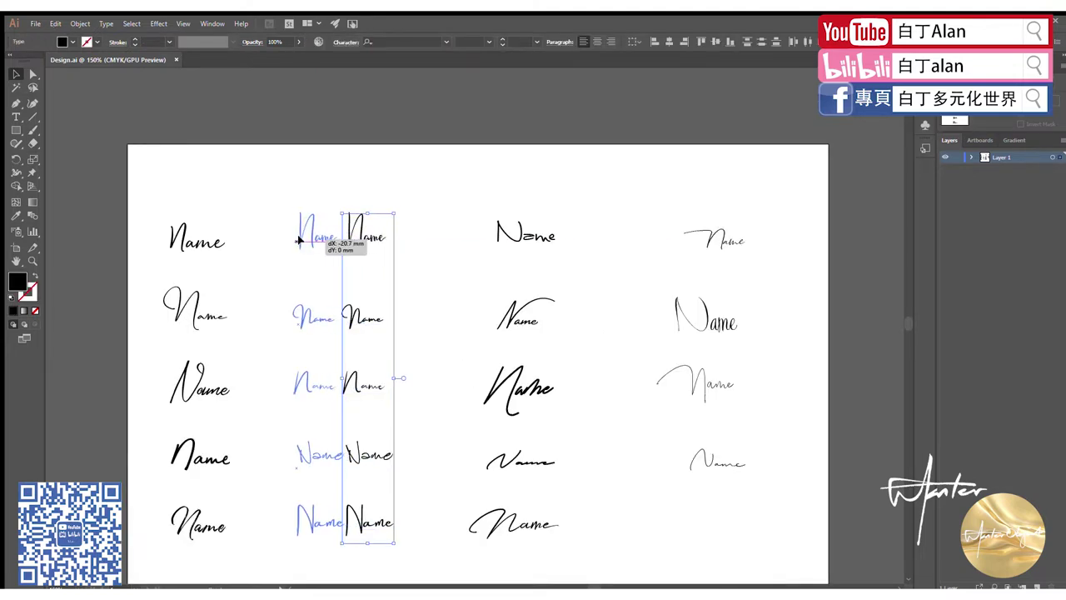
{"action": "scroll", "coordinate": [355, 219], "scroll_direction": "down", "scroll_amount": 2}
- Move the third column of signatures left toward the second column
{"action": "mouse_move", "coordinate": [398, 209]}
{"action": "left_mouse_down"}
{"action": "mouse_move", "coordinate": [523, 394]}
{"action": "mouse_move", "coordinate": [458, 393]}
{"action": "left_mouse_up"}
{"action": "scroll", "coordinate": [400, 254], "scroll_direction": "up", "scroll_amount": 1}
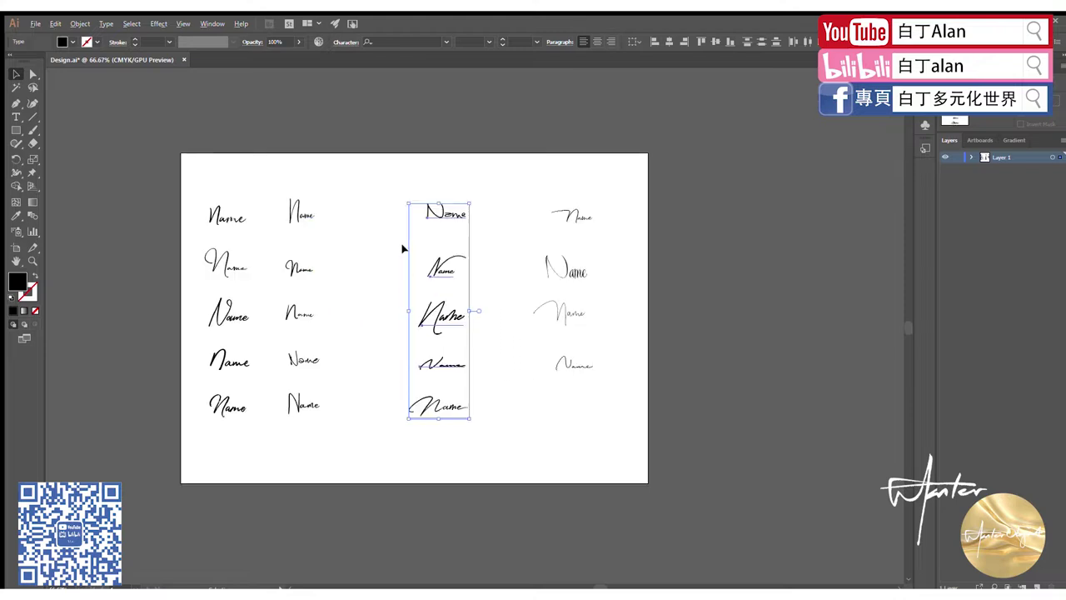
{"action": "scroll", "coordinate": [399, 254], "scroll_direction": "up", "scroll_amount": 1}
{"action": "left_click_drag", "start_coordinate": [445, 214], "coordinate": [355, 214]}
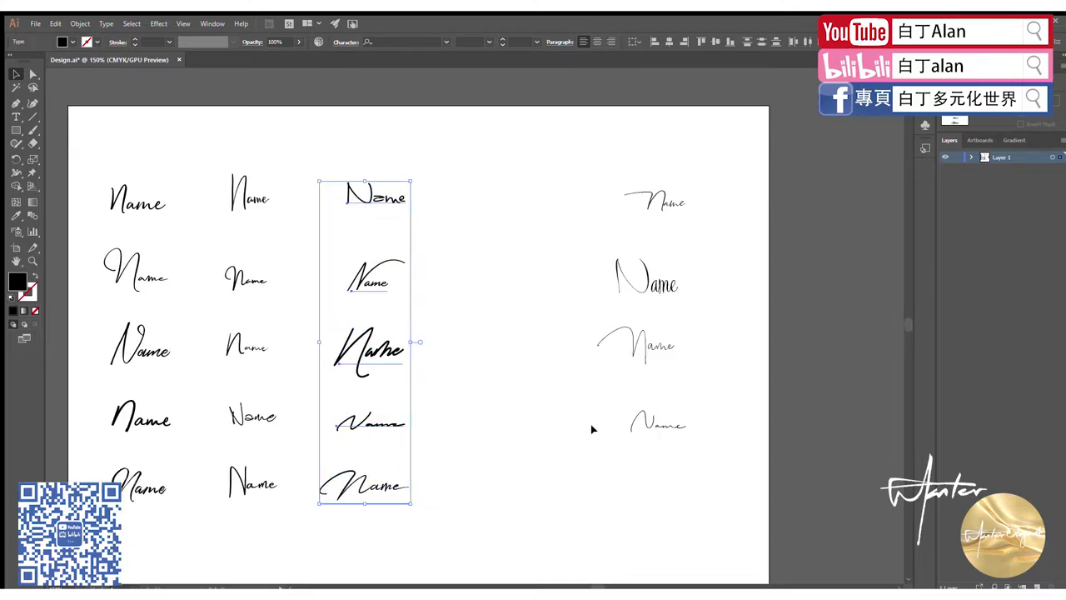
- Move the rightmost column left beside the third, then deselect
{"action": "left_click_drag", "start_coordinate": [672, 463], "coordinate": [609, 136]}
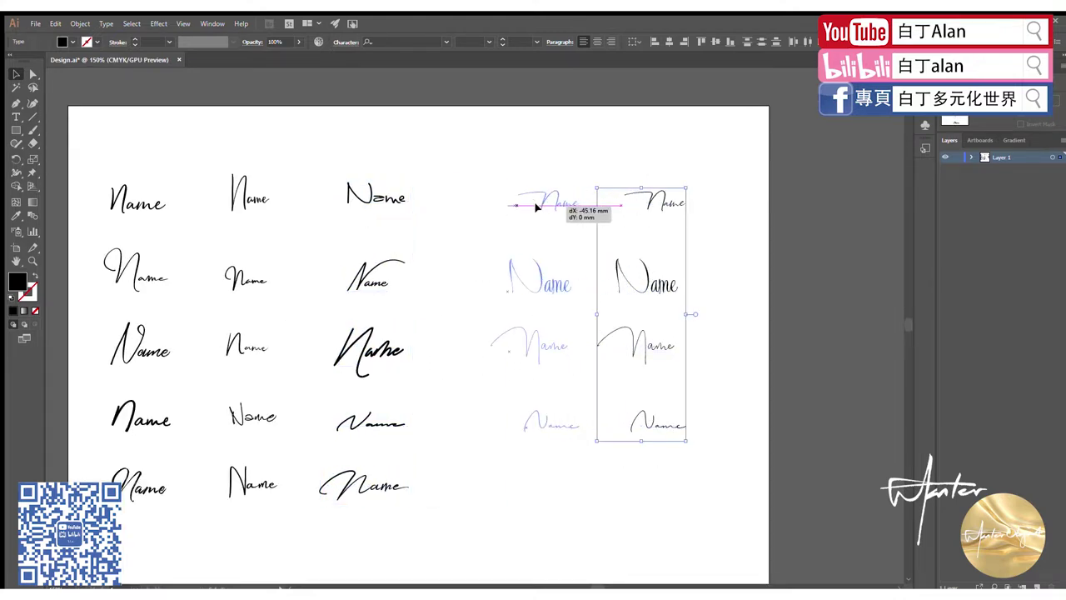
{"action": "left_click_drag", "start_coordinate": [649, 207], "coordinate": [490, 209]}
{"action": "key", "text": "ctrl+minus"}
{"action": "key", "text": "ctrl+minus"}
{"action": "left_click", "coordinate": [531, 170]}
{"action": "scroll", "coordinate": [537, 180], "scroll_direction": "up", "scroll_amount": 3}
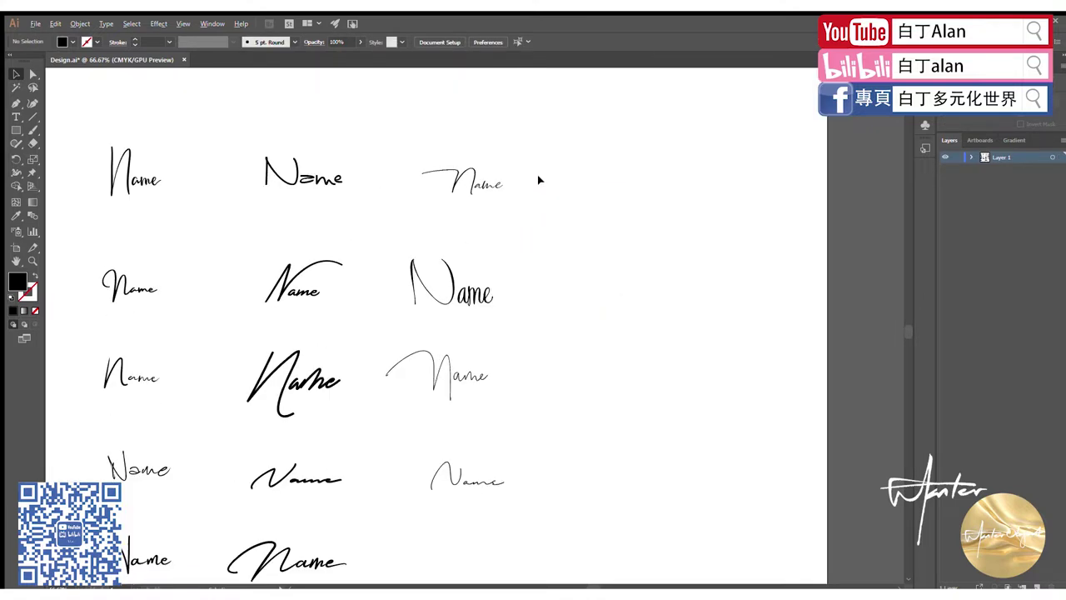
{"action": "scroll", "coordinate": [538, 180], "scroll_direction": "down", "scroll_amount": 2}
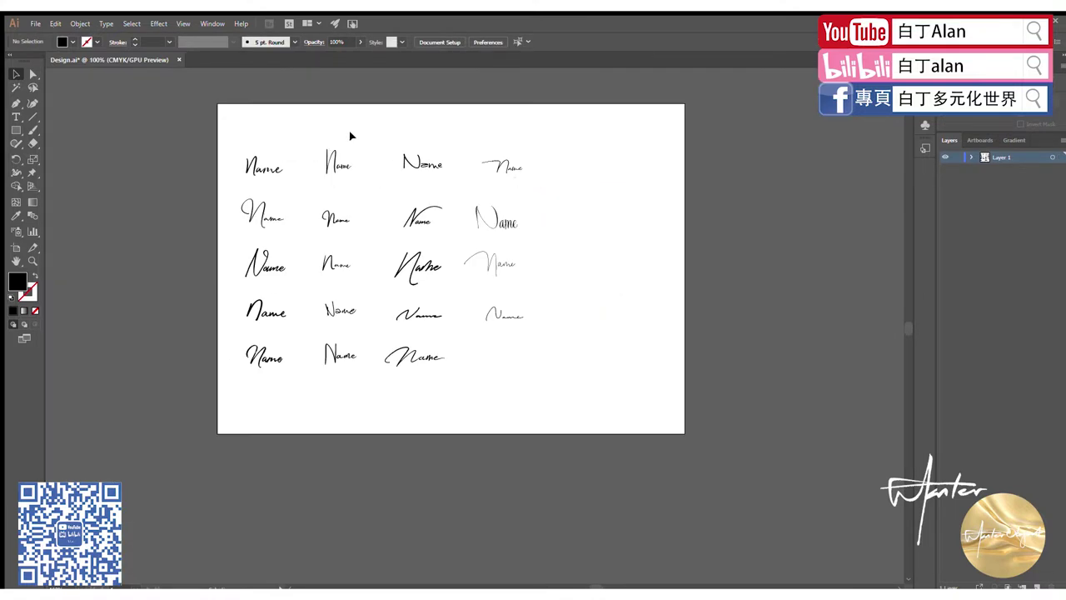
{"action": "scroll", "coordinate": [264, 148], "scroll_direction": "up", "scroll_amount": 2}
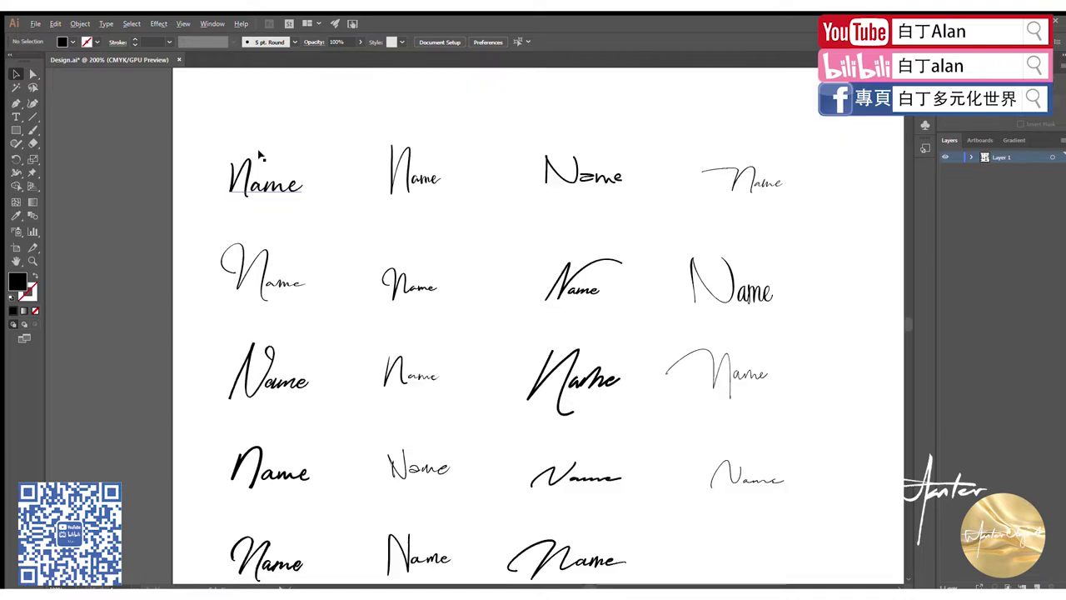
{"action": "scroll", "coordinate": [259, 146], "scroll_direction": "down", "scroll_amount": 2}
{"action": "scroll", "coordinate": [242, 155], "scroll_direction": "up", "scroll_amount": 1}
{"action": "left_click", "coordinate": [271, 166]}
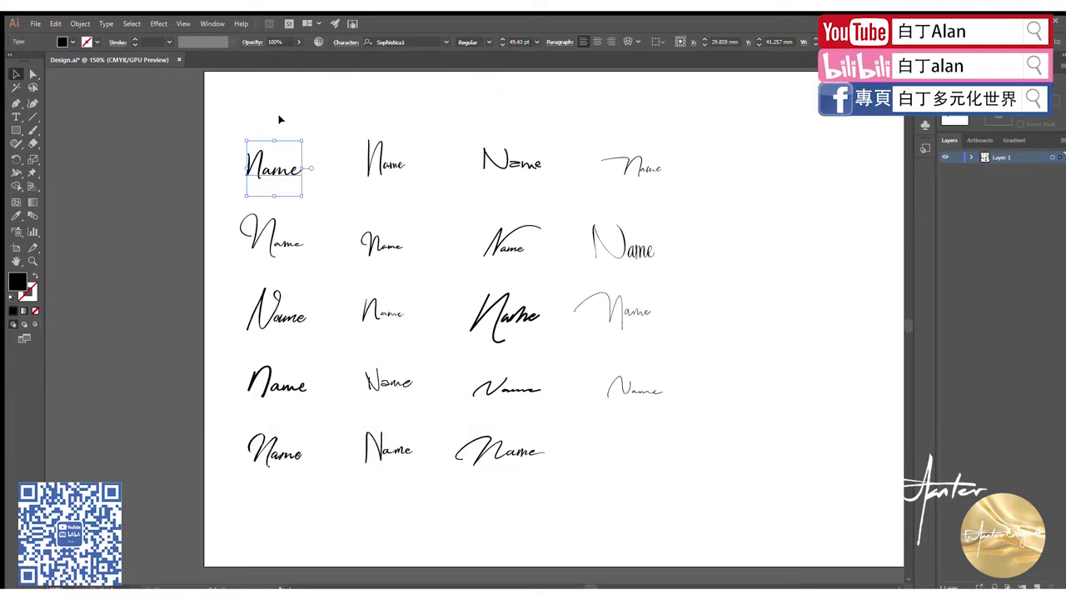
{"action": "left_click", "coordinate": [276, 133]}
{"action": "left_click", "coordinate": [271, 170]}
{"action": "left_click", "coordinate": [302, 231]}
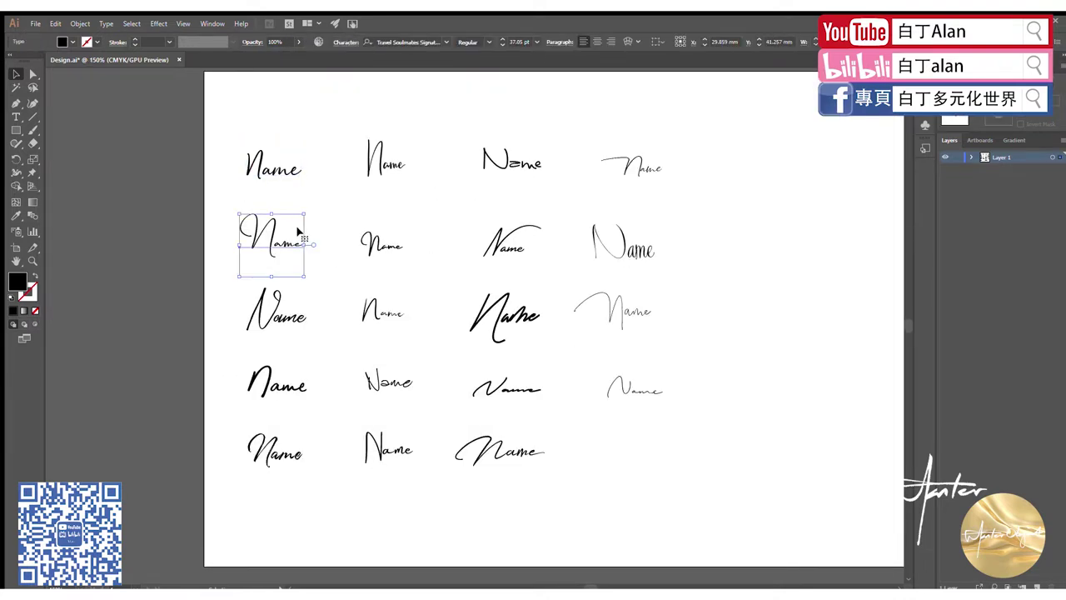
{"action": "left_click", "coordinate": [377, 242]}
{"action": "left_click", "coordinate": [414, 236]}
{"action": "left_click", "coordinate": [384, 247]}
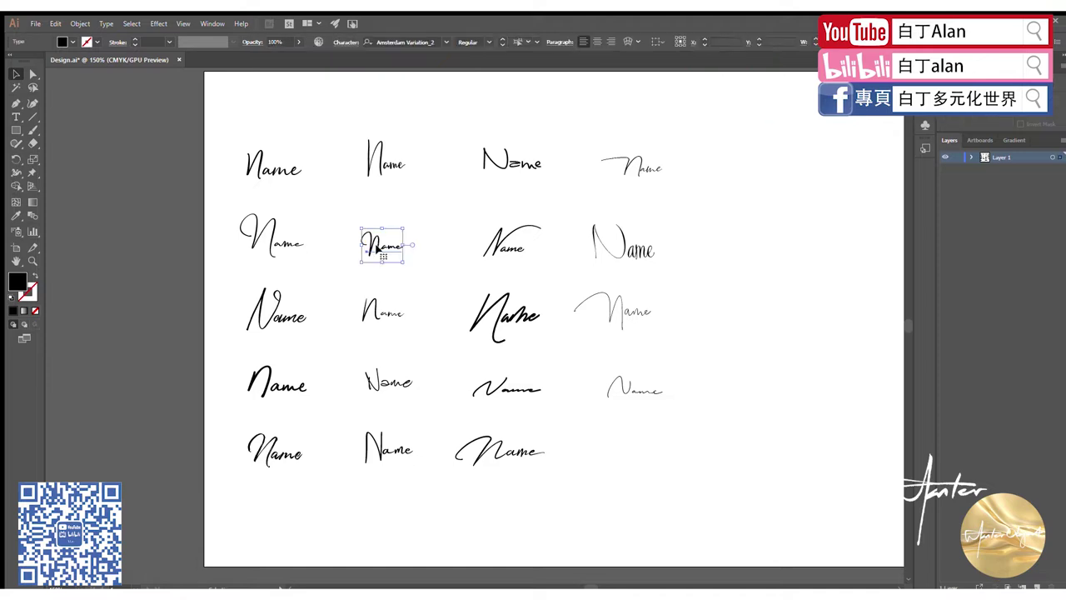
{"action": "left_click", "coordinate": [518, 257]}
{"action": "left_click", "coordinate": [618, 260]}
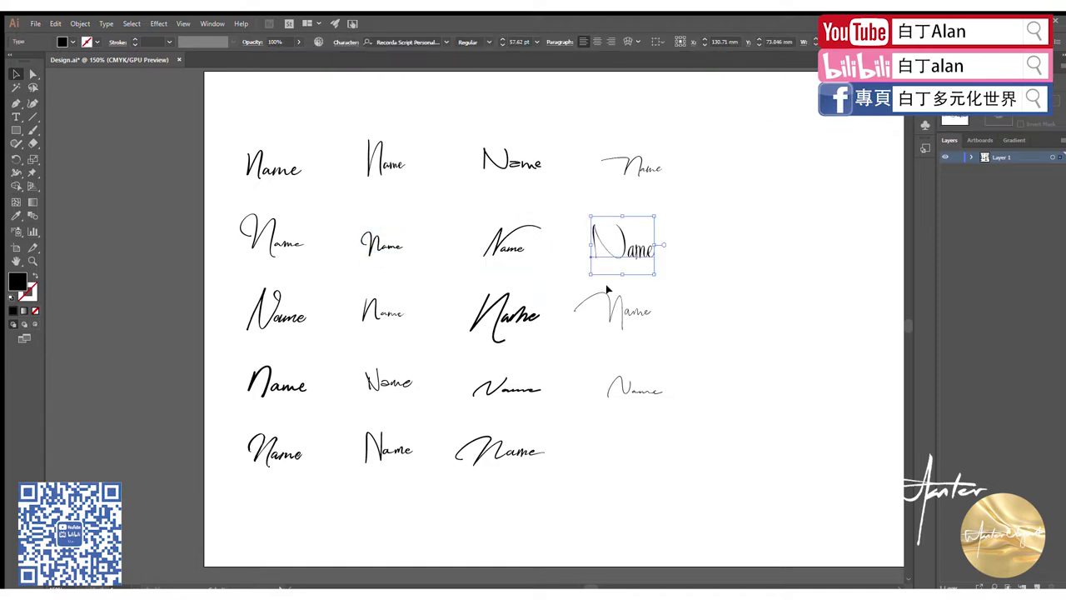
{"action": "left_click", "coordinate": [615, 314]}
{"action": "left_click", "coordinate": [510, 321]}
{"action": "left_click", "coordinate": [404, 313]}
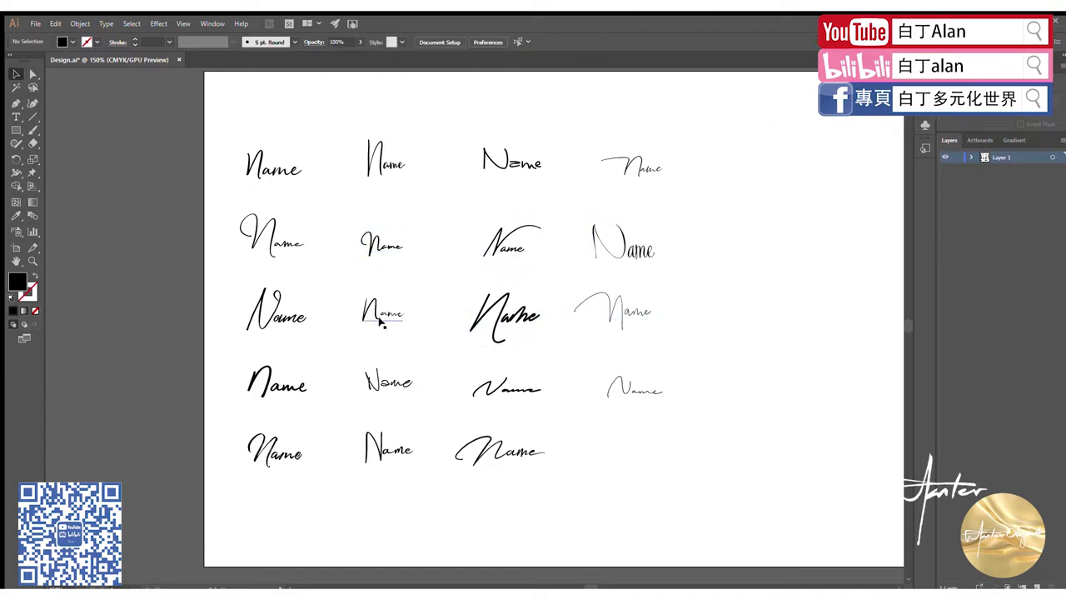
{"action": "left_click", "coordinate": [336, 294]}
- Change all five signatures in the left column from 'Name' to 'Paul'
{"action": "left_click", "coordinate": [273, 166]}
{"action": "double_click", "coordinate": [273, 167]}
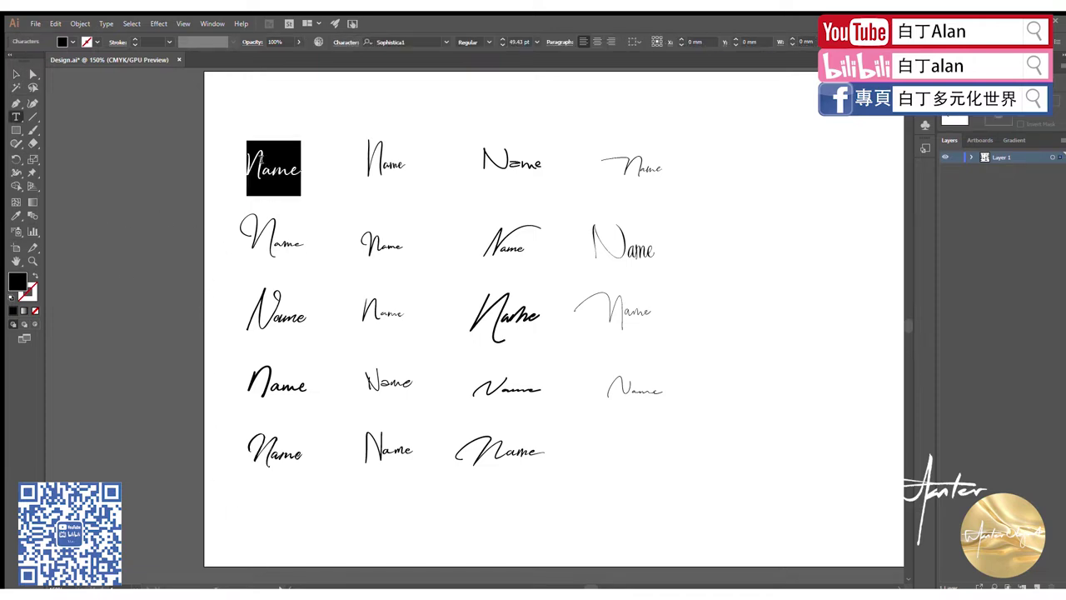
{"action": "type", "text": "Paul"}
{"action": "double_click", "coordinate": [252, 244]}
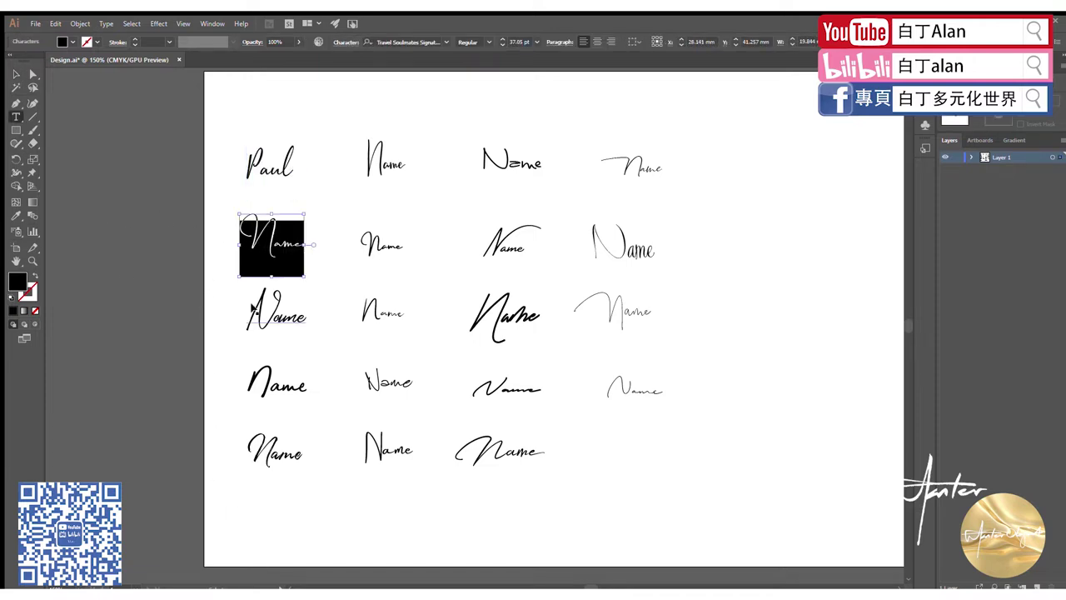
{"action": "type", "text": "Paul"}
{"action": "double_click", "coordinate": [254, 313]}
{"action": "type", "text": "Paul"}
{"action": "double_click", "coordinate": [258, 376]}
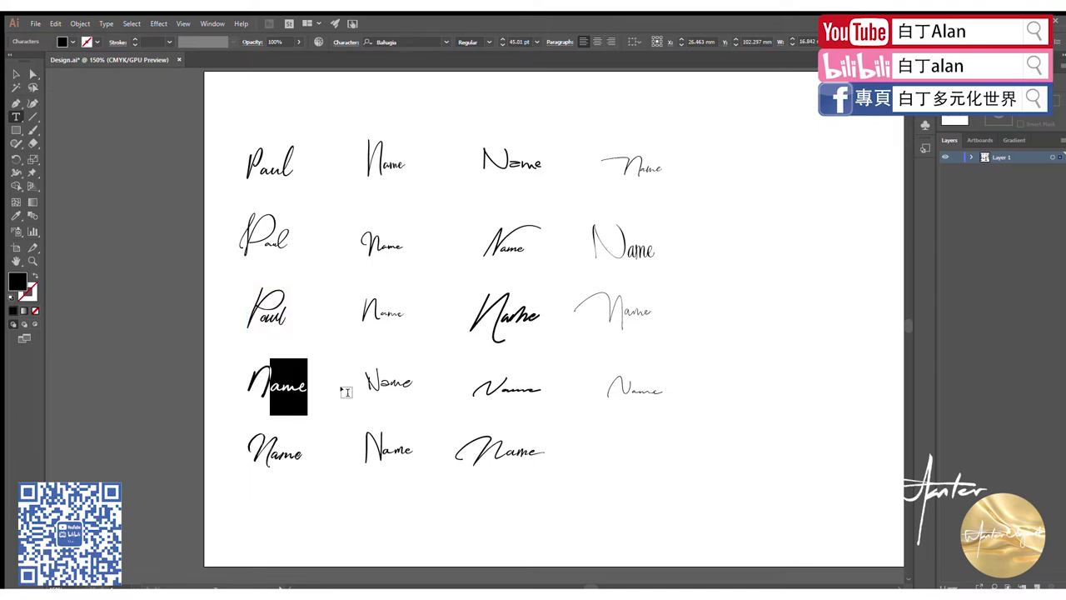
{"action": "type", "text": "Paul"}
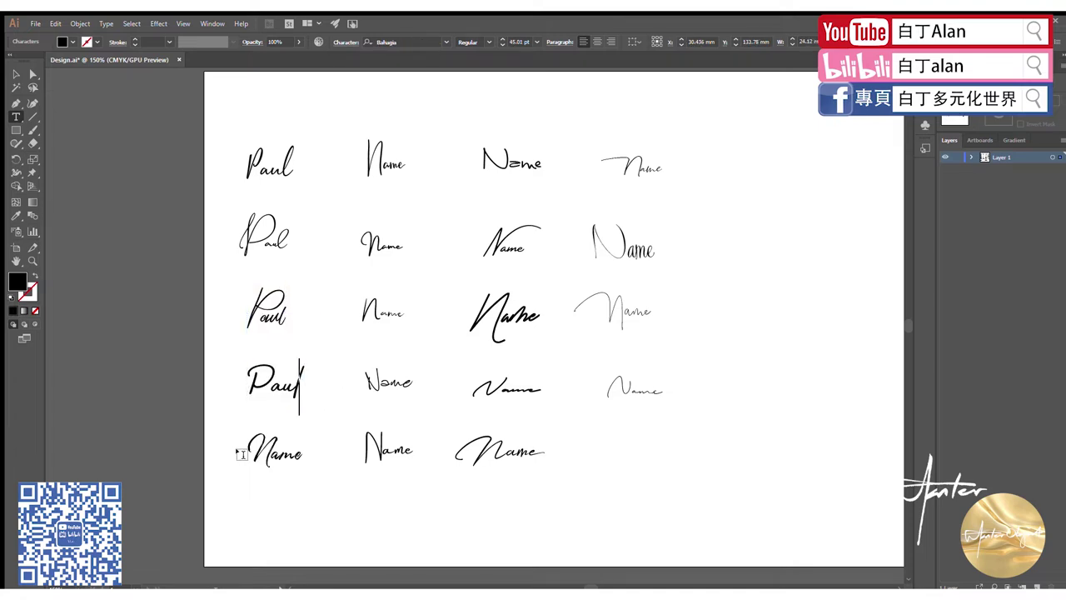
{"action": "double_click", "coordinate": [258, 449]}
{"action": "type", "text": "Paul"}
- Retype the remaining column signatures as 'Paul' and return to the Selection tool
{"action": "double_click", "coordinate": [381, 158]}
{"action": "type", "text": "Paul"}
{"action": "double_click", "coordinate": [388, 449]}
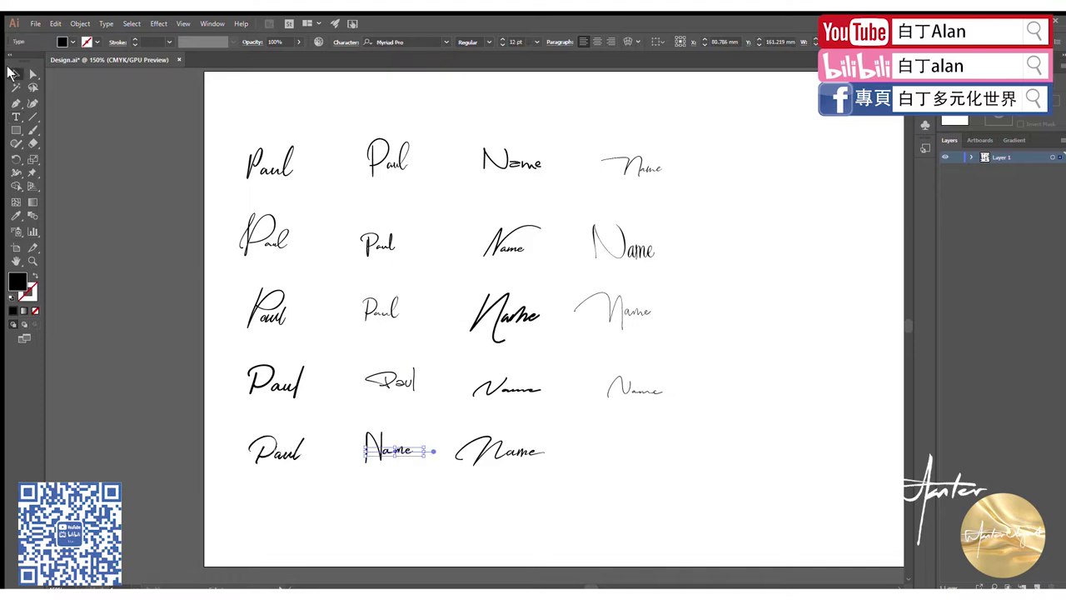
{"action": "type", "text": "Paul"}
{"action": "double_click", "coordinate": [512, 160]}
{"action": "type", "text": "Paul"}
{"action": "double_click", "coordinate": [632, 167]}
{"action": "type", "text": "Paul"}
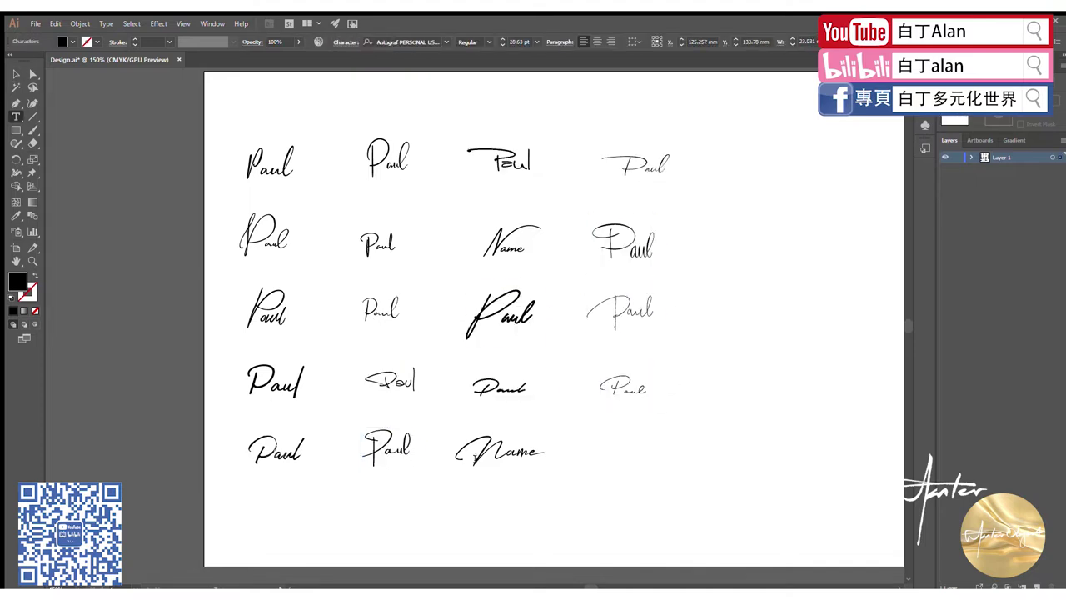
{"action": "left_click", "coordinate": [16, 74]}
- Slide the second, third and fourth columns of Paul signatures further left
{"action": "left_click", "coordinate": [143, 227]}
{"action": "scroll", "coordinate": [143, 227], "scroll_direction": "down", "scroll_amount": 1}
{"action": "scroll", "coordinate": [144, 227], "scroll_direction": "down", "scroll_amount": 3}
{"action": "scroll", "coordinate": [143, 226], "scroll_direction": "up", "scroll_amount": 3}
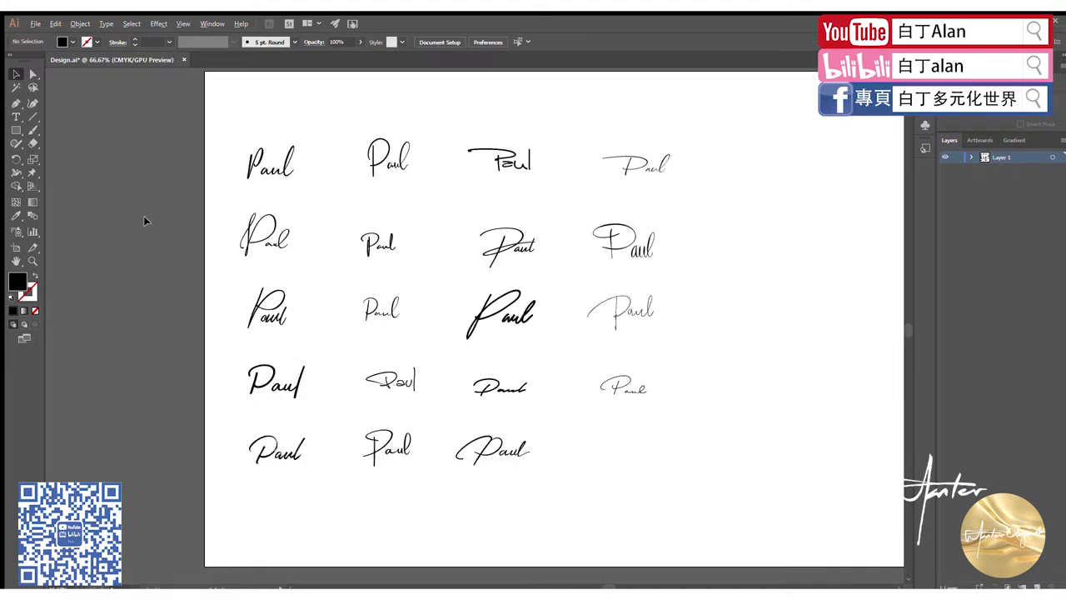
{"action": "scroll", "coordinate": [144, 227], "scroll_direction": "down", "scroll_amount": 1}
{"action": "scroll", "coordinate": [290, 192], "scroll_direction": "up", "scroll_amount": 1}
{"action": "scroll", "coordinate": [293, 183], "scroll_direction": "down", "scroll_amount": 1}
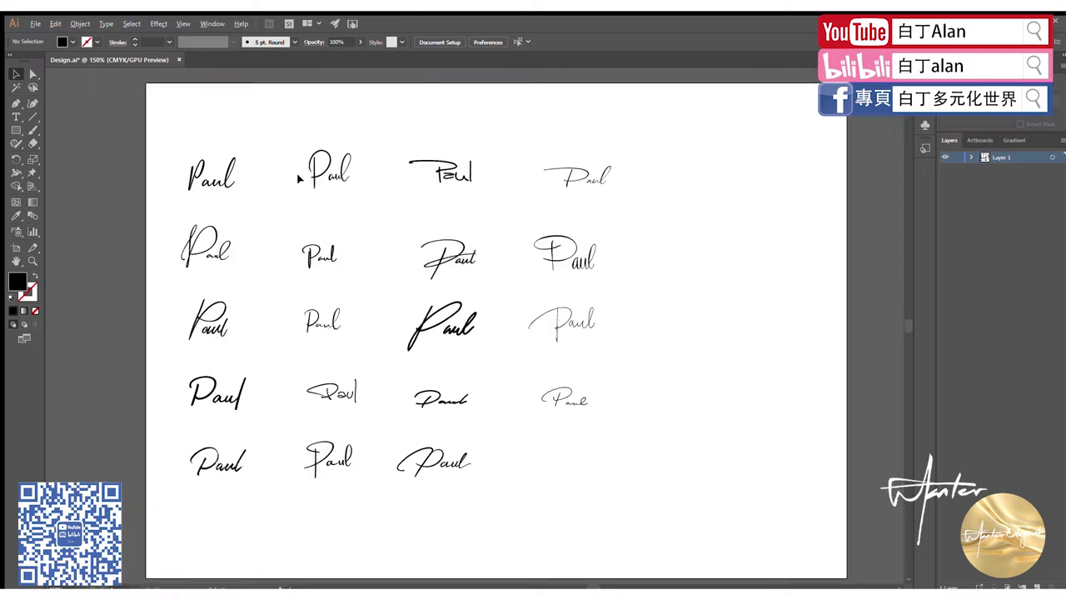
{"action": "scroll", "coordinate": [348, 381], "scroll_direction": "down", "scroll_amount": 1}
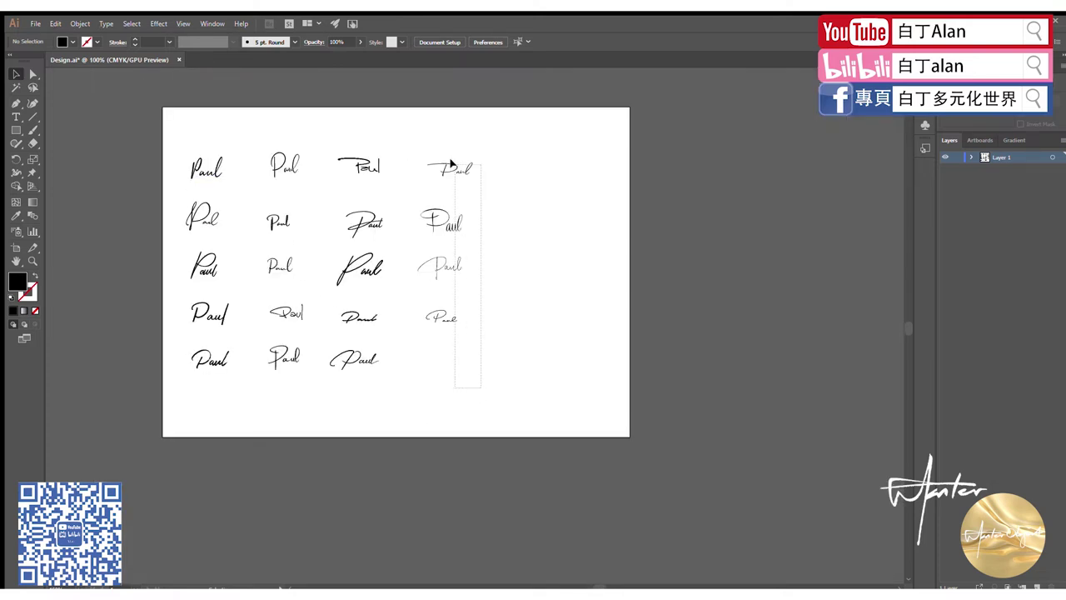
{"action": "mouse_move", "coordinate": [479, 396]}
{"action": "left_mouse_down"}
{"action": "mouse_move", "coordinate": [417, 160]}
{"action": "mouse_move", "coordinate": [425, 167]}
{"action": "left_mouse_up"}
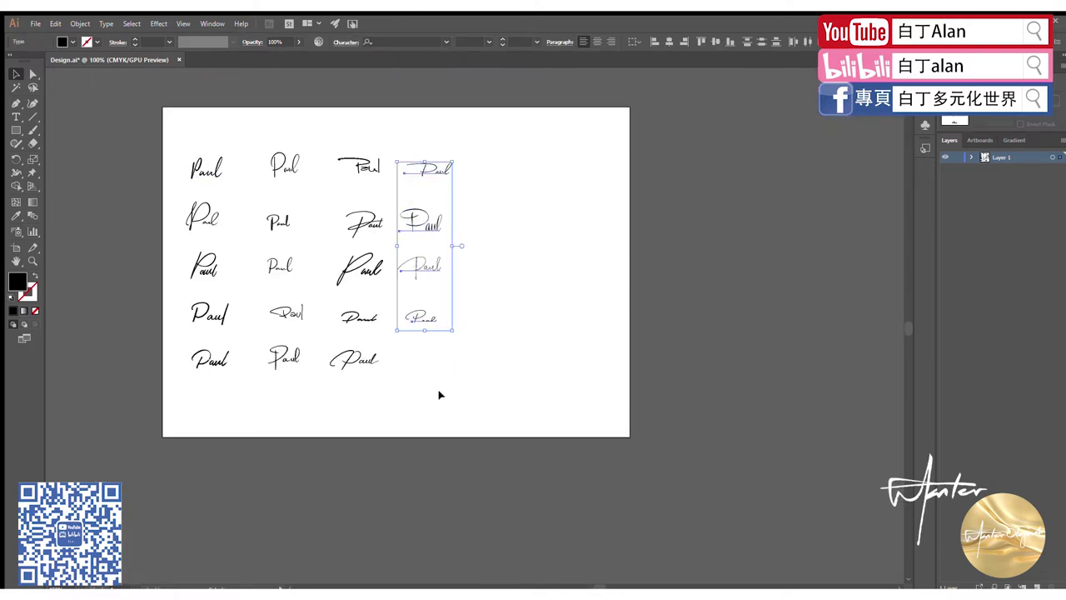
{"action": "left_click_drag", "start_coordinate": [440, 394], "coordinate": [358, 114]}
{"action": "left_click_drag", "start_coordinate": [360, 167], "coordinate": [340, 166]}
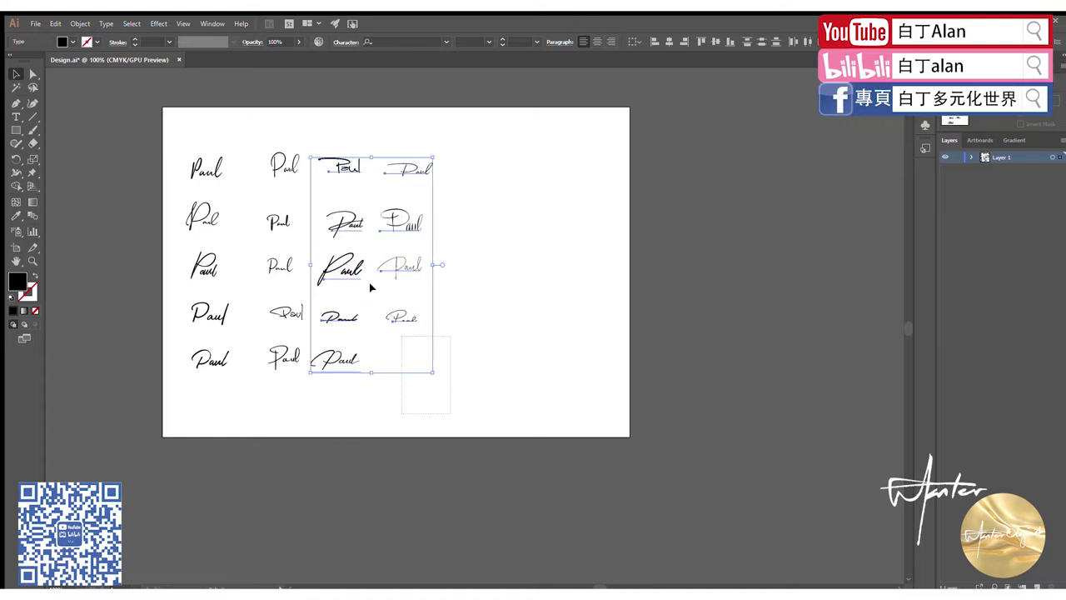
{"action": "mouse_move", "coordinate": [442, 392]}
{"action": "left_mouse_down"}
{"action": "mouse_move", "coordinate": [274, 155]}
{"action": "mouse_move", "coordinate": [256, 159]}
{"action": "left_mouse_up"}
- Scale up the whole grid of Paul signatures slightly
{"action": "mouse_move", "coordinate": [163, 135]}
{"action": "left_mouse_down"}
{"action": "mouse_move", "coordinate": [418, 393]}
{"action": "mouse_move", "coordinate": [464, 425]}
{"action": "left_mouse_up"}
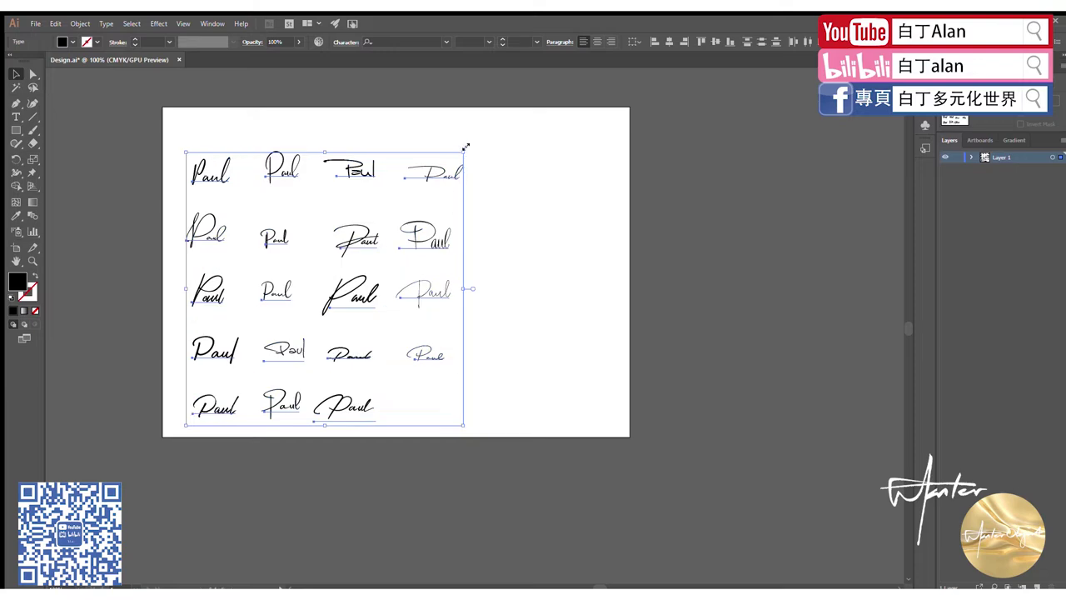
{"action": "left_click_drag", "start_coordinate": [465, 151], "coordinate": [533, 125]}
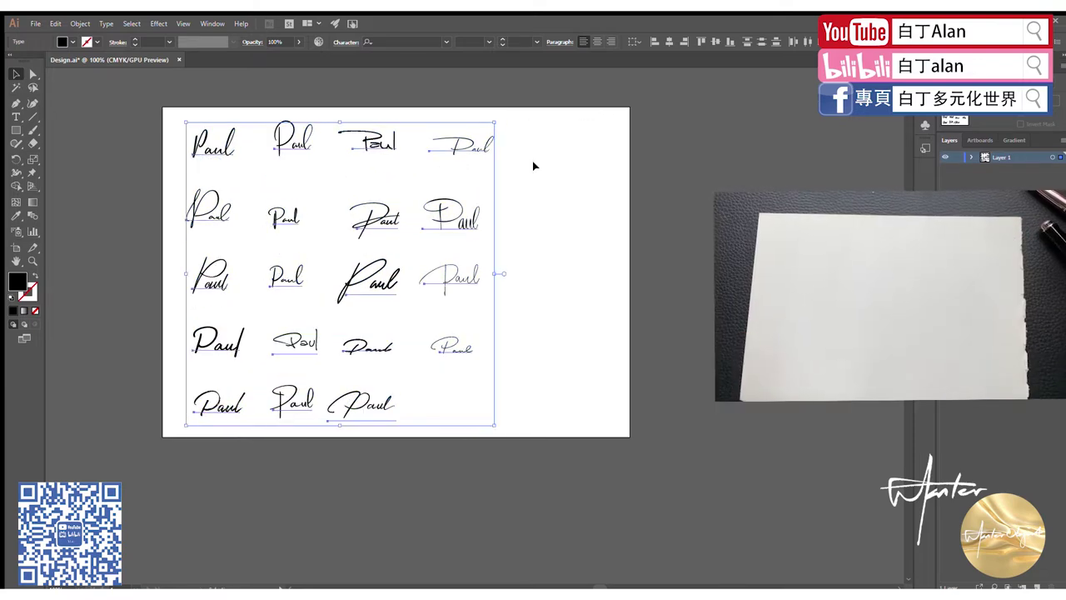
{"action": "left_click", "coordinate": [523, 237]}
- Move rows two through five upward to close the gaps between rows
{"action": "left_click_drag", "start_coordinate": [523, 237], "coordinate": [138, 188]}
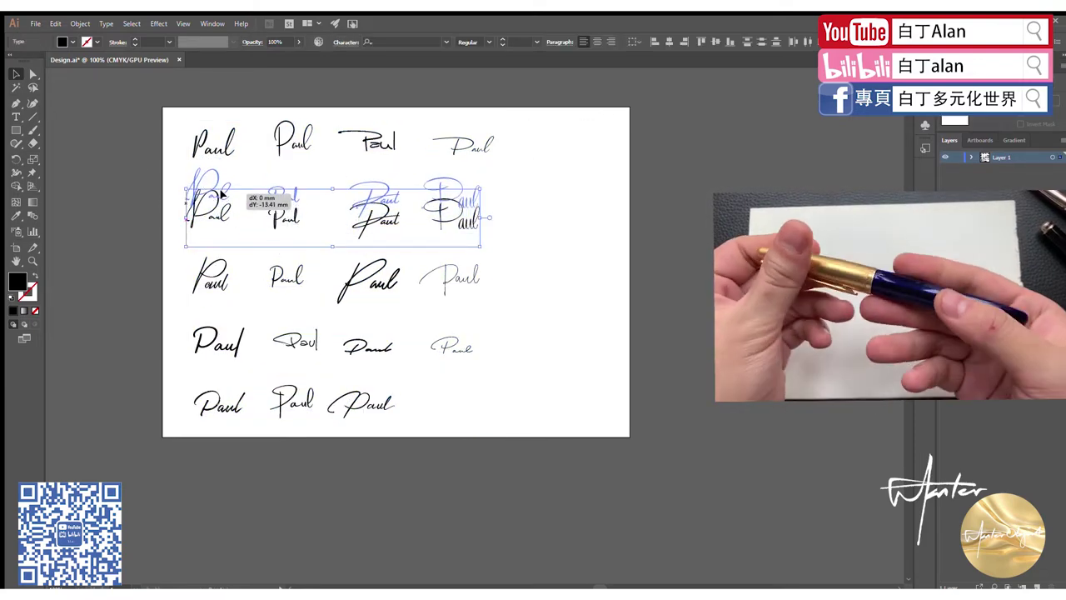
{"action": "left_click_drag", "start_coordinate": [196, 209], "coordinate": [195, 189]}
{"action": "mouse_move", "coordinate": [511, 311]}
{"action": "left_mouse_down"}
{"action": "mouse_move", "coordinate": [167, 279]}
{"action": "mouse_move", "coordinate": [208, 248]}
{"action": "left_mouse_up"}
{"action": "mouse_move", "coordinate": [512, 358]}
{"action": "left_mouse_down"}
{"action": "mouse_move", "coordinate": [188, 317]}
{"action": "mouse_move", "coordinate": [220, 305]}
{"action": "left_mouse_up"}
{"action": "mouse_move", "coordinate": [408, 433]}
{"action": "left_mouse_down"}
{"action": "mouse_move", "coordinate": [184, 379]}
{"action": "mouse_move", "coordinate": [221, 352]}
{"action": "left_mouse_up"}
- Enlarge all the signatures together to fill the artboard
{"action": "left_click_drag", "start_coordinate": [169, 112], "coordinate": [570, 414]}
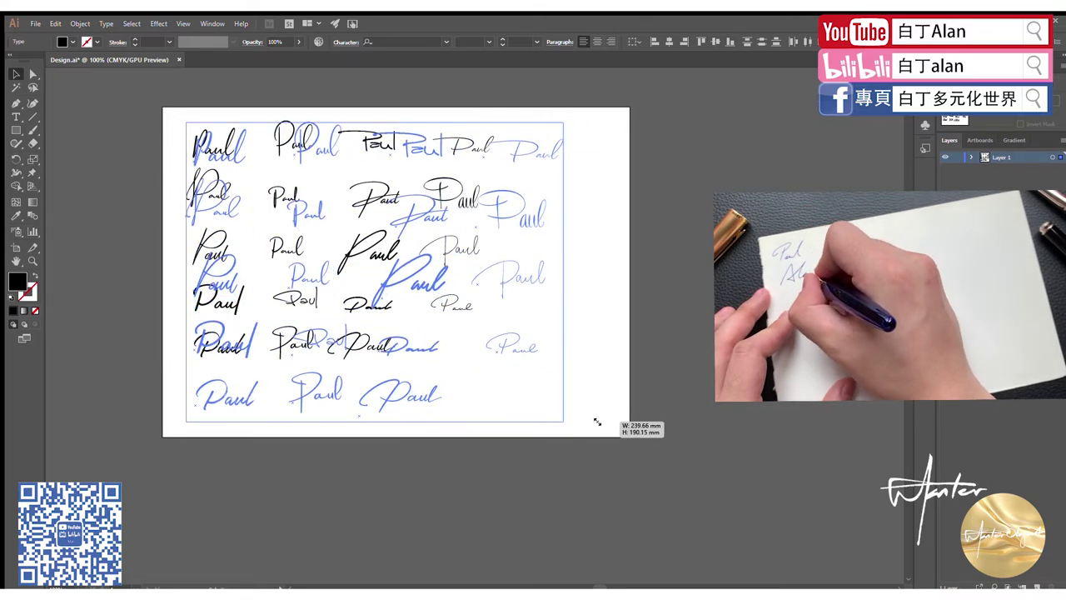
{"action": "left_click", "coordinate": [385, 219]}
{"action": "left_click", "coordinate": [388, 218]}
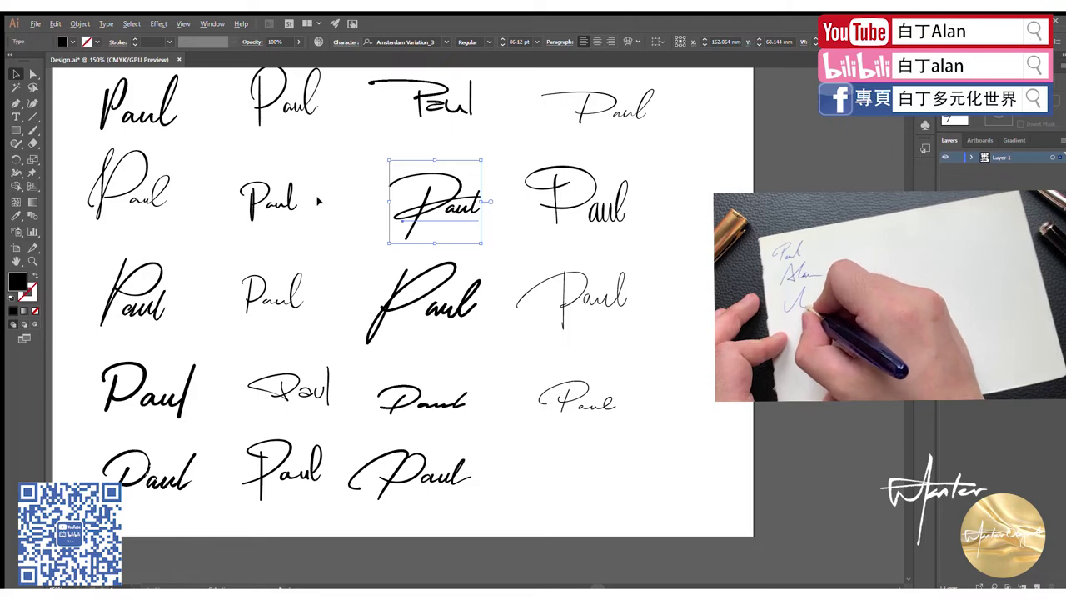
- Add a second artboard to the right of the first
{"action": "key", "text": "ctrl+minus"}
{"action": "key", "text": "ctrl+minus"}
{"action": "key", "text": "shift+o"}
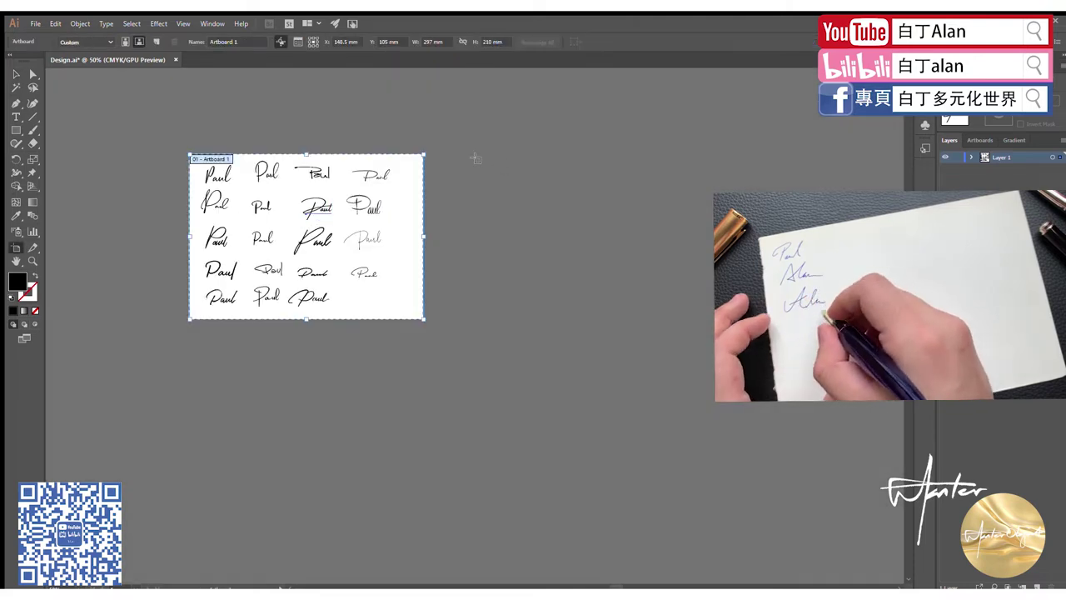
{"action": "left_click_drag", "start_coordinate": [441, 154], "coordinate": [747, 319]}
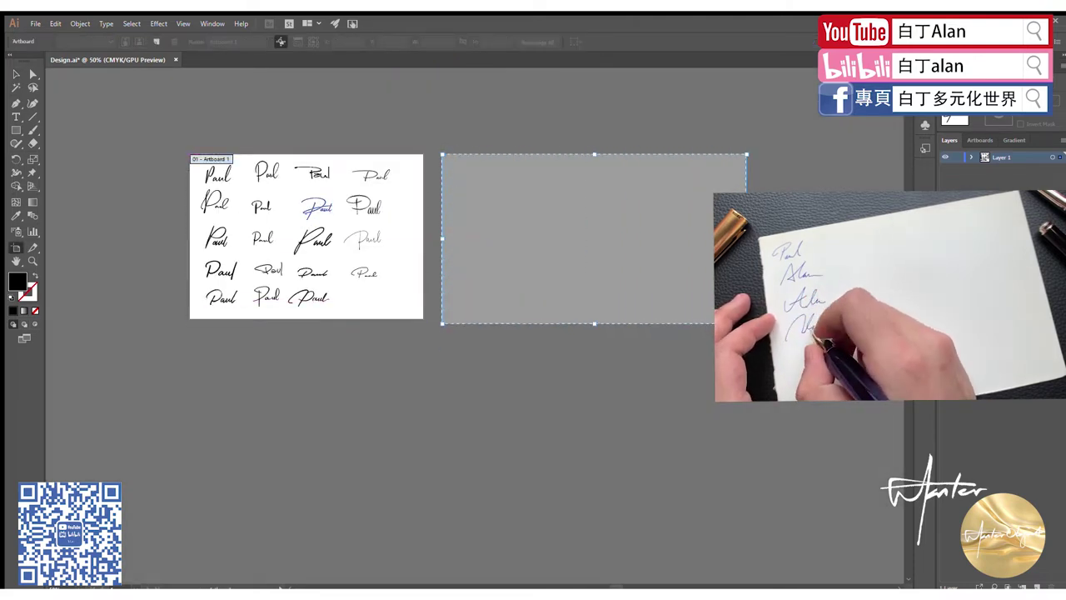
{"action": "key", "text": "v"}
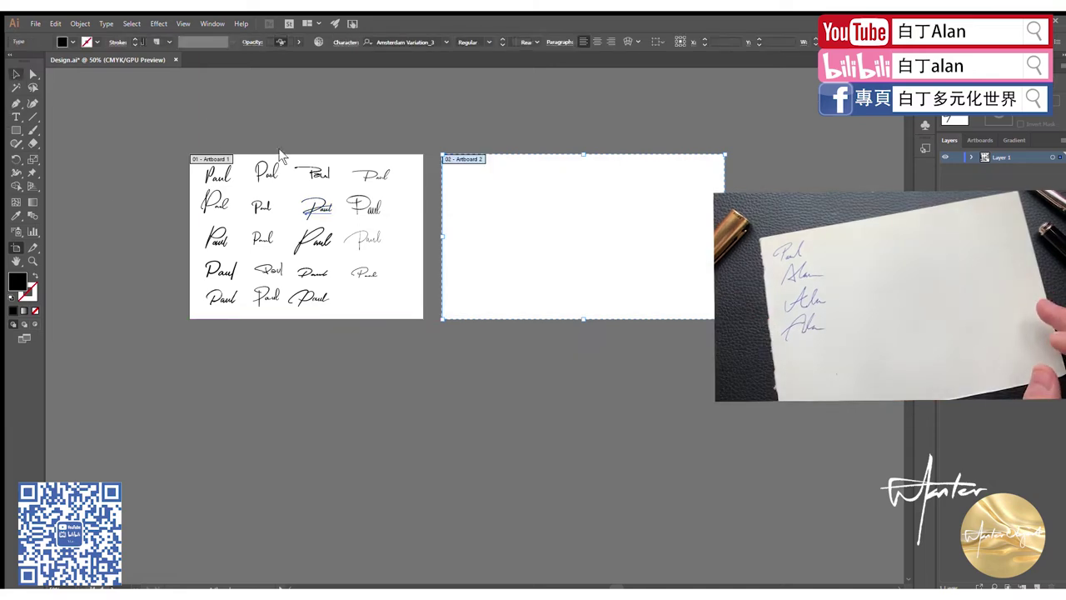
- Fill the new artboard with repeated rows of one Paul signature, deleting the overflow row
{"action": "key", "text": "ctrl+plus"}
{"action": "left_click_drag", "start_coordinate": [336, 182], "coordinate": [650, 182]}
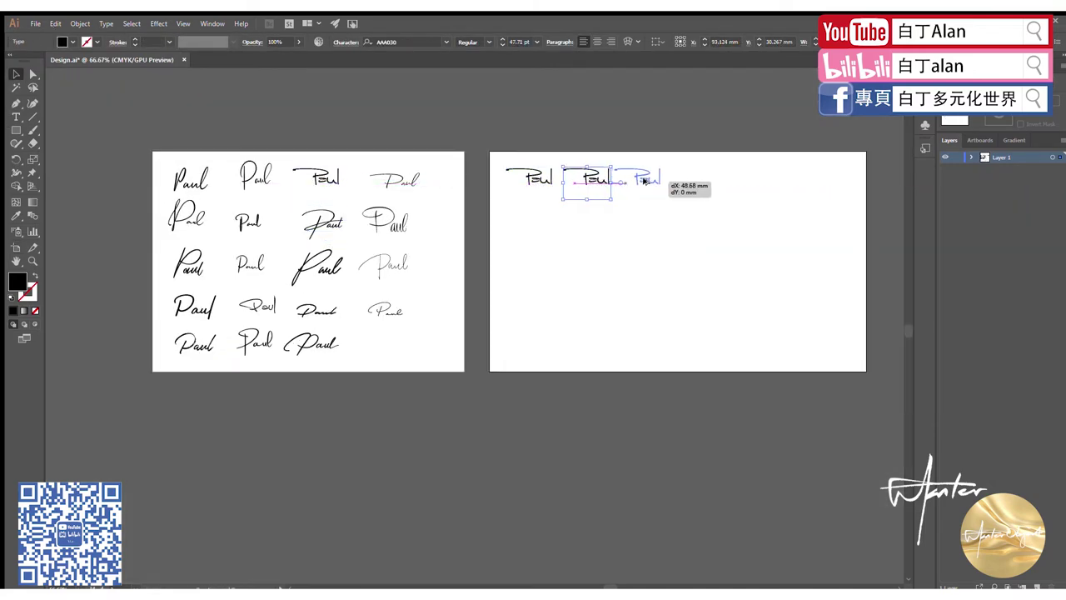
{"action": "key", "text": "ctrl+d"}
{"action": "key", "text": "ctrl+d"}
{"action": "key", "text": "ctrl+d"}
{"action": "mouse_move", "coordinate": [848, 219]}
{"action": "left_mouse_down"}
{"action": "mouse_move", "coordinate": [516, 180]}
{"action": "mouse_move", "coordinate": [516, 212]}
{"action": "left_mouse_up"}
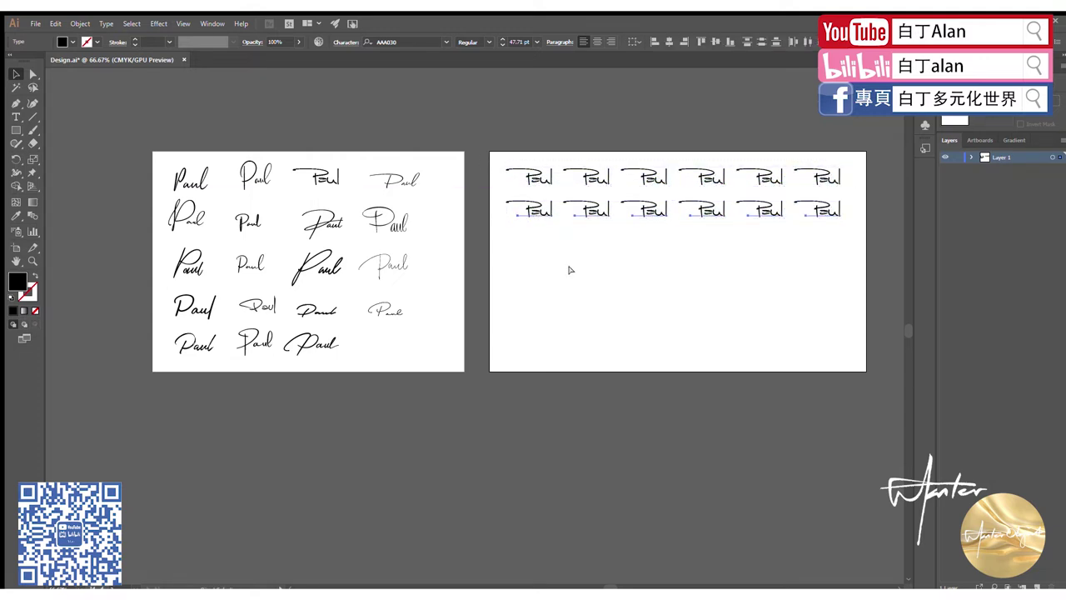
{"action": "key", "text": "ctrl+d"}
{"action": "key", "text": "ctrl+d"}
{"action": "key", "text": "ctrl+d"}
{"action": "key", "text": "ctrl+d"}
{"action": "key", "text": "ctrl+d"}
{"action": "key", "text": "Delete"}
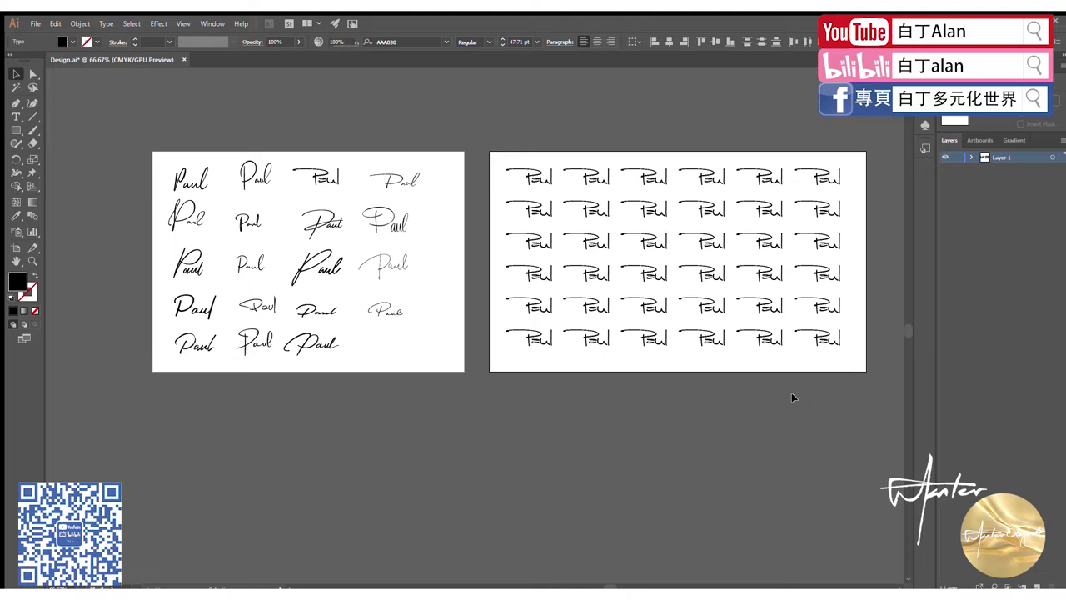
- Set the grid of copied Paul signatures to 50% opacity
{"action": "left_click_drag", "start_coordinate": [850, 379], "coordinate": [505, 152]}
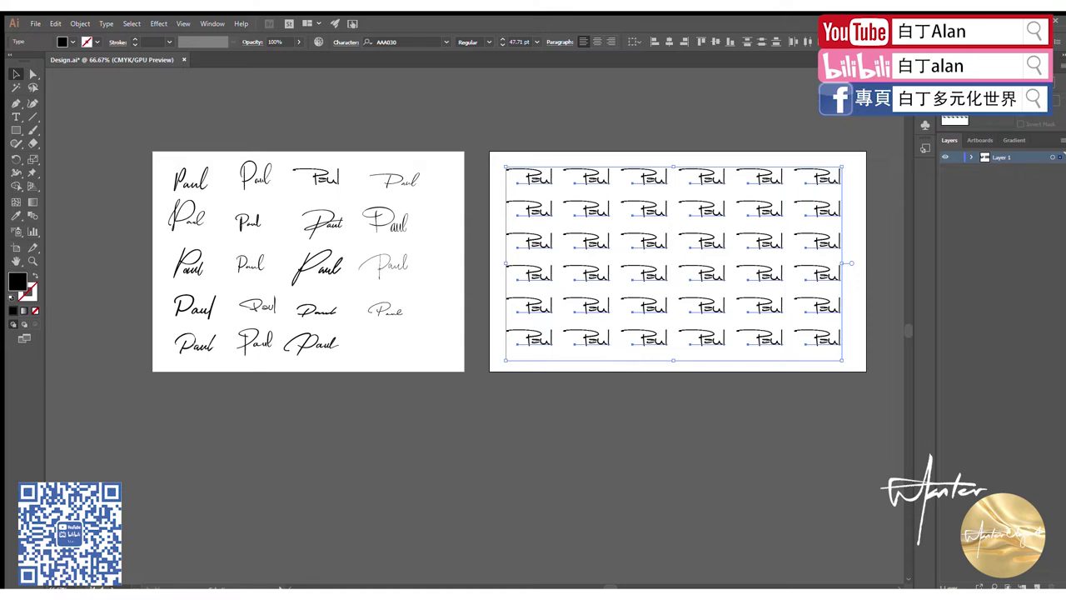
{"action": "key", "text": "5"}
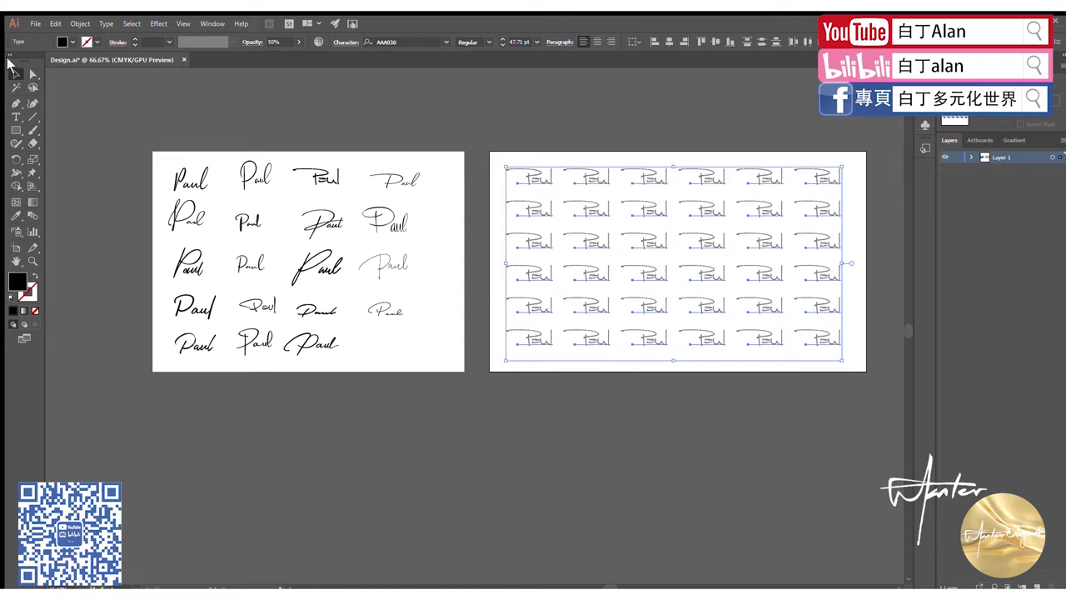
{"action": "left_click", "coordinate": [55, 98]}
{"action": "scroll", "coordinate": [400, 164], "scroll_direction": "down", "scroll_amount": 1}
{"action": "scroll", "coordinate": [504, 155], "scroll_direction": "up", "scroll_amount": 2}
{"action": "scroll", "coordinate": [440, 154], "scroll_direction": "down", "scroll_amount": 1}
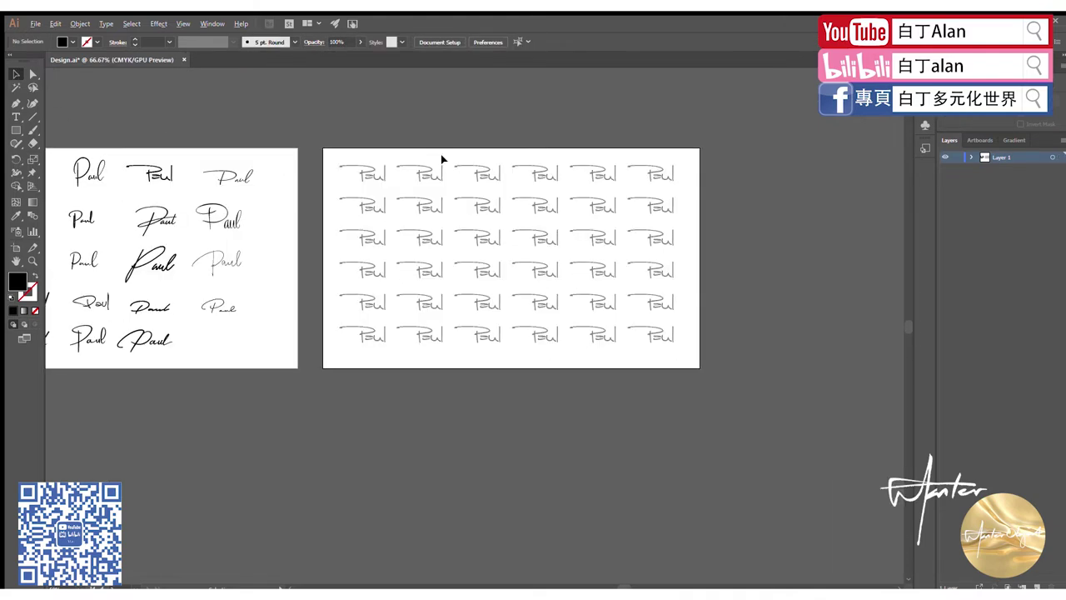
{"action": "scroll", "coordinate": [441, 154], "scroll_direction": "down", "scroll_amount": 1}
- Reselect the whole grid of faded Paul signatures on the second artboard
{"action": "key", "text": "ctrl+a"}
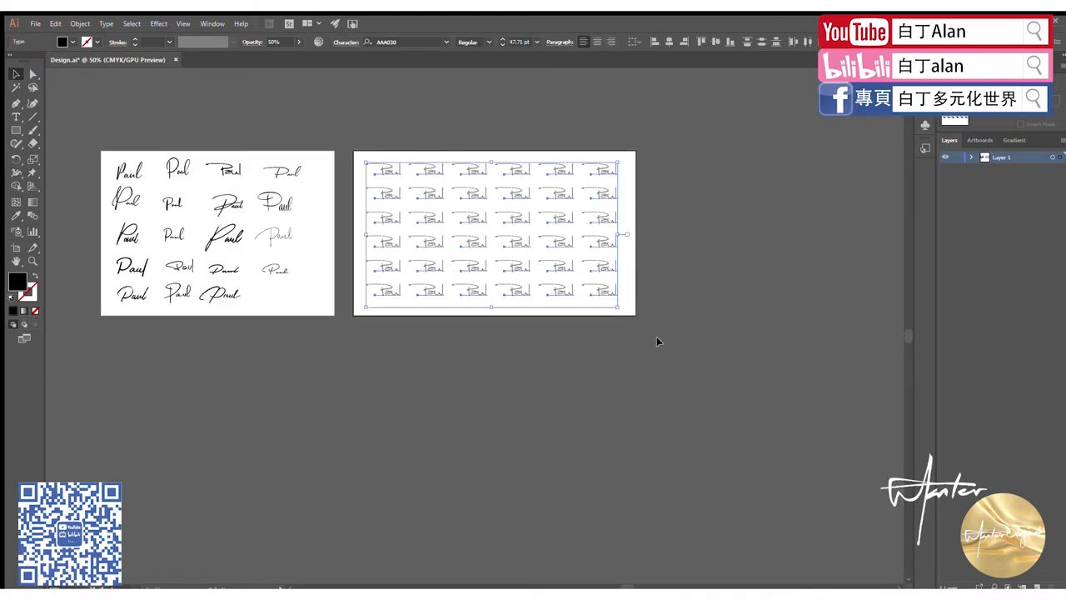
{"action": "left_click", "coordinate": [354, 126]}
{"action": "scroll", "coordinate": [354, 126], "scroll_direction": "up", "scroll_amount": 2}
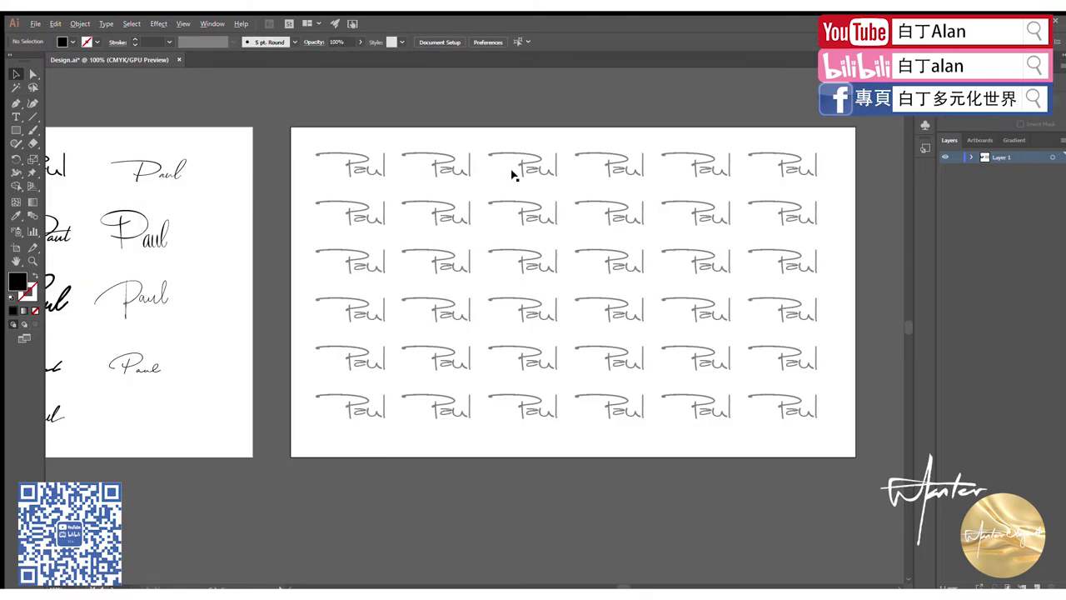
{"action": "scroll", "coordinate": [483, 215], "scroll_direction": "down", "scroll_amount": 2}
{"action": "scroll", "coordinate": [426, 191], "scroll_direction": "up", "scroll_amount": 2}
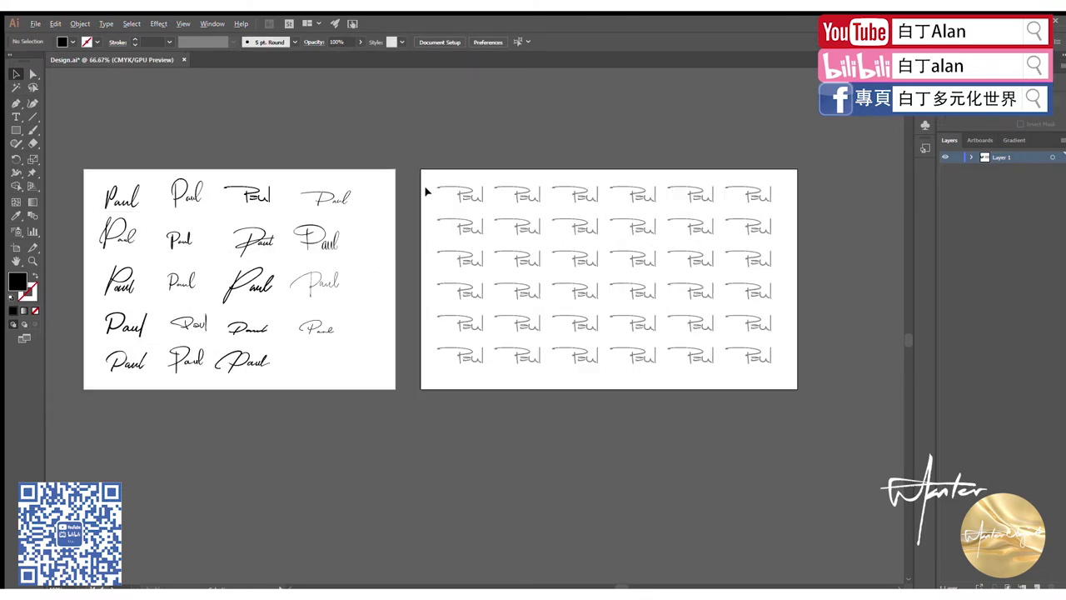
{"action": "scroll", "coordinate": [426, 192], "scroll_direction": "up", "scroll_amount": 1}
{"action": "scroll", "coordinate": [425, 191], "scroll_direction": "down", "scroll_amount": 5}
{"action": "scroll", "coordinate": [426, 192], "scroll_direction": "up", "scroll_amount": 3}
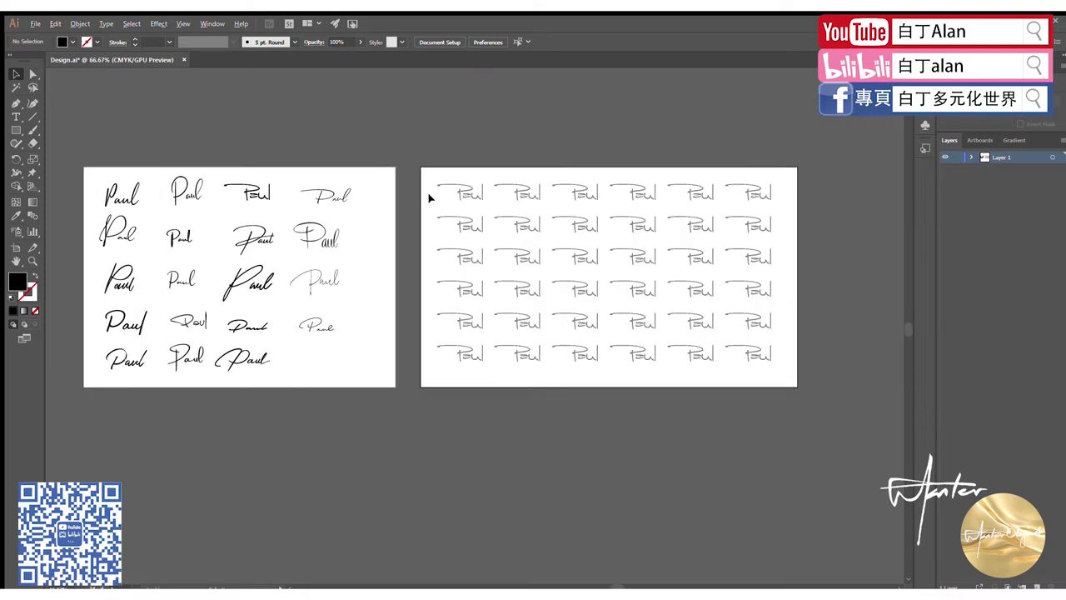
{"action": "left_click_drag", "start_coordinate": [698, 315], "coordinate": [430, 160]}
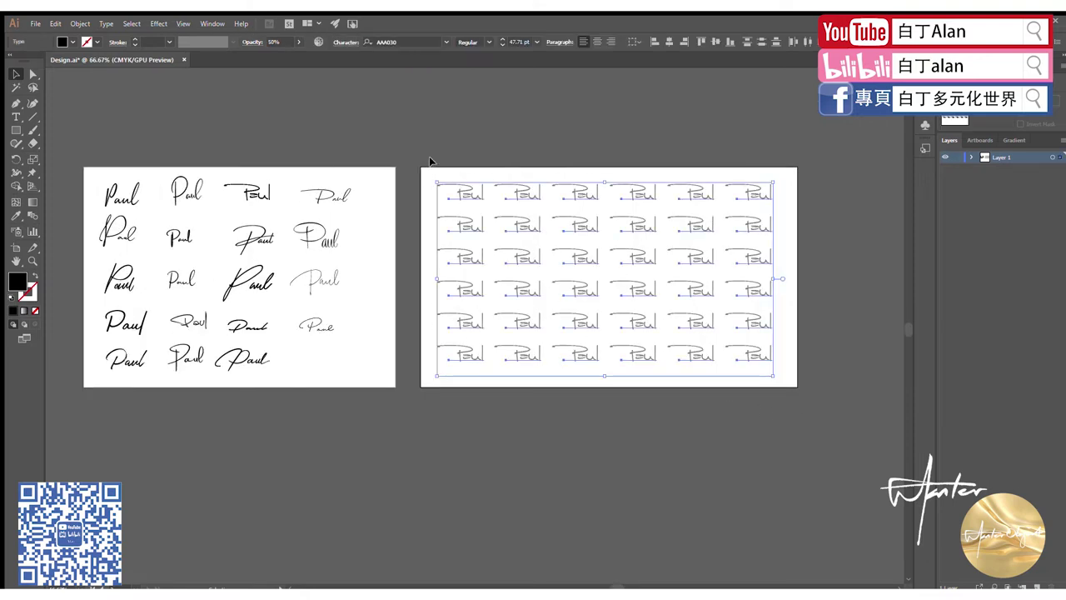
- Delete the faded signature grid from the second artboard
{"action": "key", "text": "Delete"}
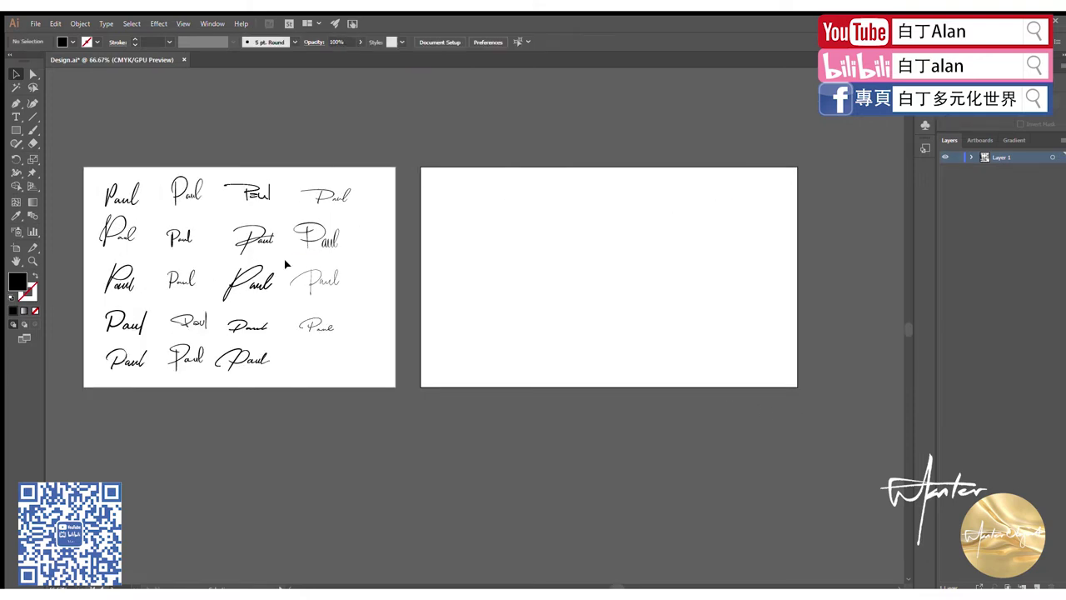
{"action": "scroll", "coordinate": [197, 243], "scroll_direction": "up", "scroll_amount": 3}
{"action": "scroll", "coordinate": [440, 269], "scroll_direction": "down", "scroll_amount": 3}
{"action": "scroll", "coordinate": [328, 258], "scroll_direction": "up", "scroll_amount": 3}
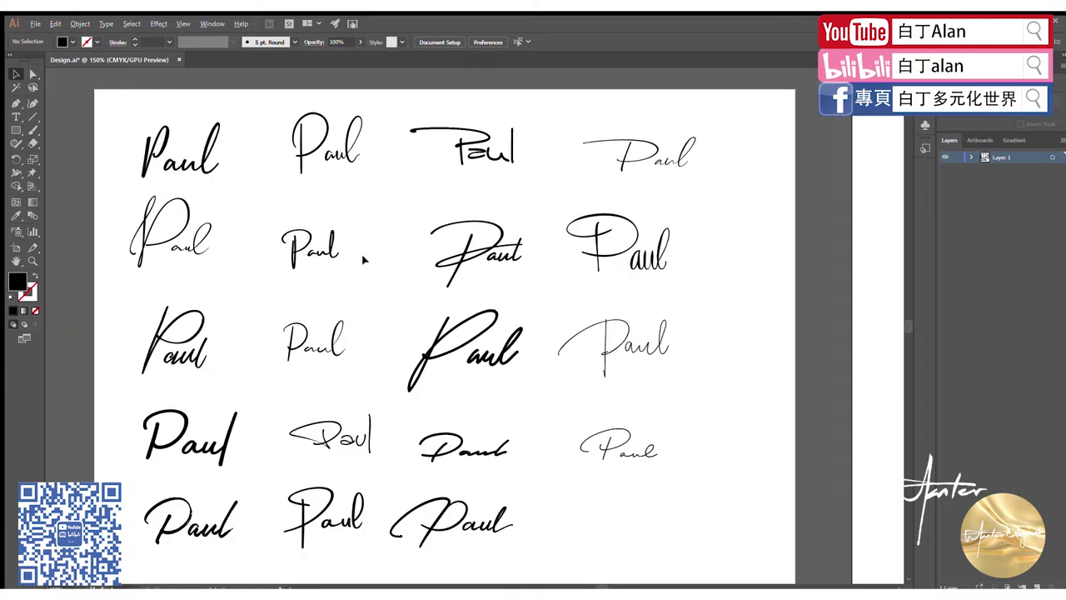
{"action": "scroll", "coordinate": [333, 262], "scroll_direction": "right", "scroll_amount": 3}
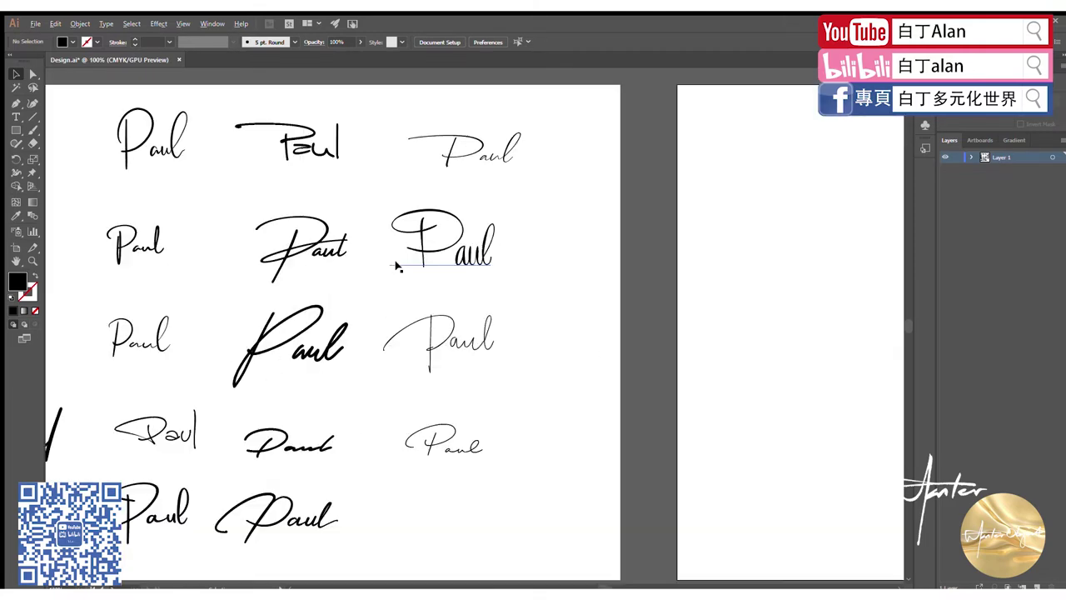
- Copy the bold Paul and the Paul above it onto the second artboard
{"action": "left_click", "coordinate": [296, 343]}
{"action": "scroll", "coordinate": [417, 291], "scroll_direction": "down", "scroll_amount": 2}
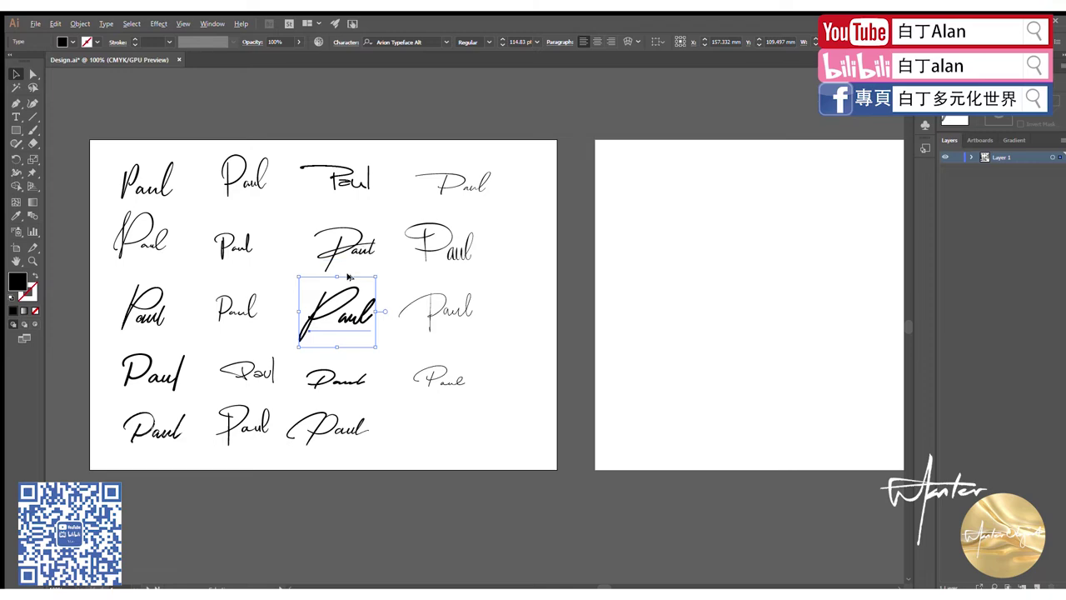
{"action": "scroll", "coordinate": [348, 277], "scroll_direction": "down", "scroll_amount": 1}
{"action": "scroll", "coordinate": [348, 277], "scroll_direction": "up", "scroll_amount": 2}
{"action": "left_click", "coordinate": [350, 243], "text": "shift"}
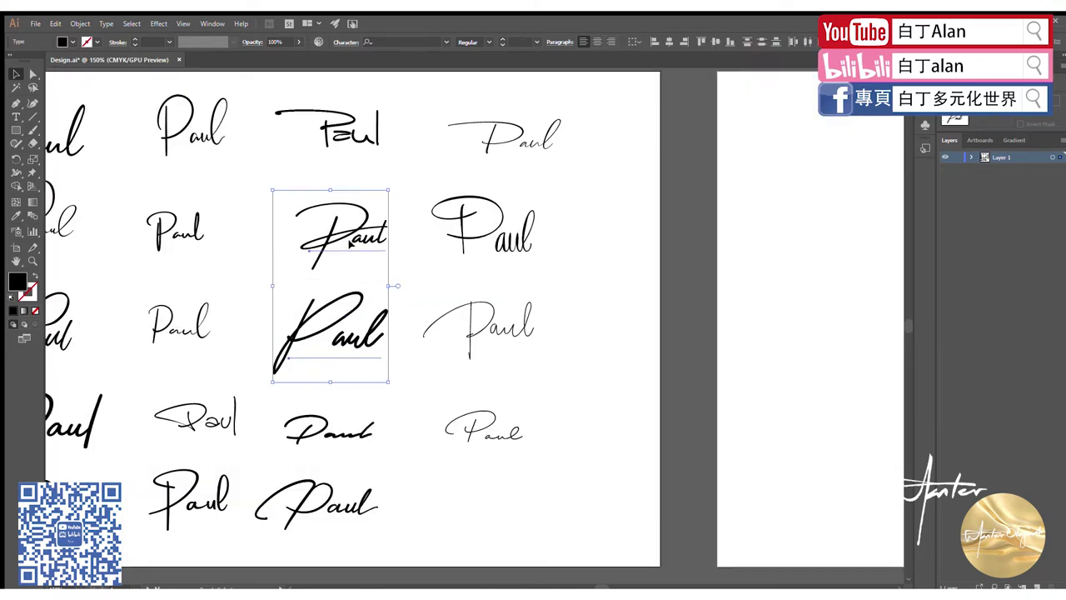
{"action": "scroll", "coordinate": [281, 308], "scroll_direction": "down", "scroll_amount": 2}
{"action": "mouse_move", "coordinate": [357, 280]}
{"action": "left_mouse_down"}
{"action": "mouse_move", "coordinate": [605, 249]}
{"action": "mouse_move", "coordinate": [543, 226]}
{"action": "left_mouse_up"}
{"action": "scroll", "coordinate": [605, 248], "scroll_direction": "up", "scroll_amount": 2}
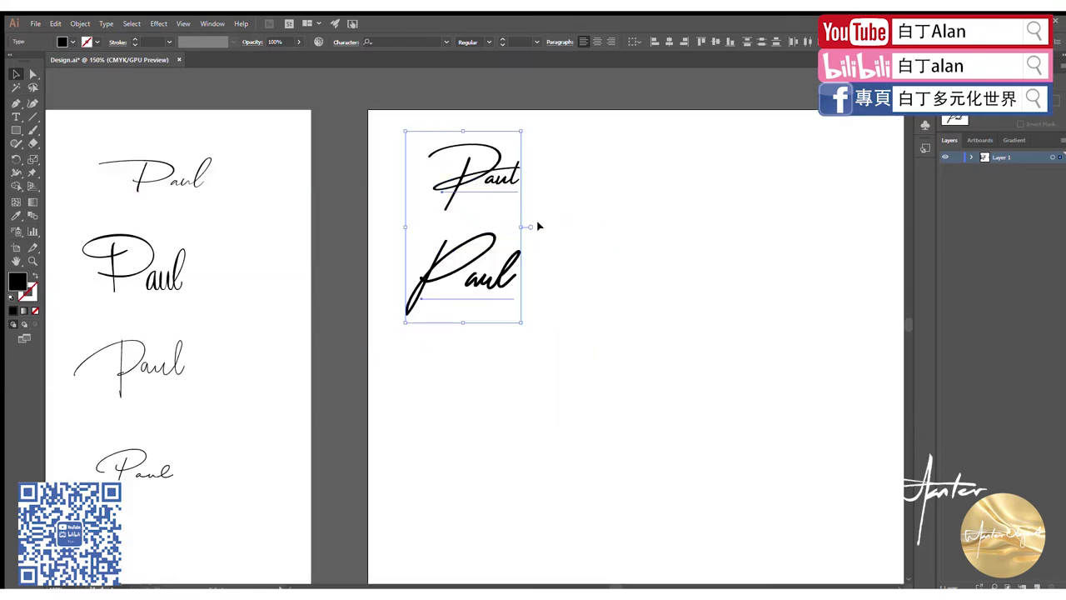
{"action": "left_click", "coordinate": [543, 226]}
- Zoom in and out to compare the Paul samples across both artboards
{"action": "scroll", "coordinate": [577, 248], "scroll_direction": "down", "scroll_amount": 3}
{"action": "scroll", "coordinate": [352, 238], "scroll_direction": "up", "scroll_amount": 3}
{"action": "scroll", "coordinate": [411, 202], "scroll_direction": "up", "scroll_amount": 1}
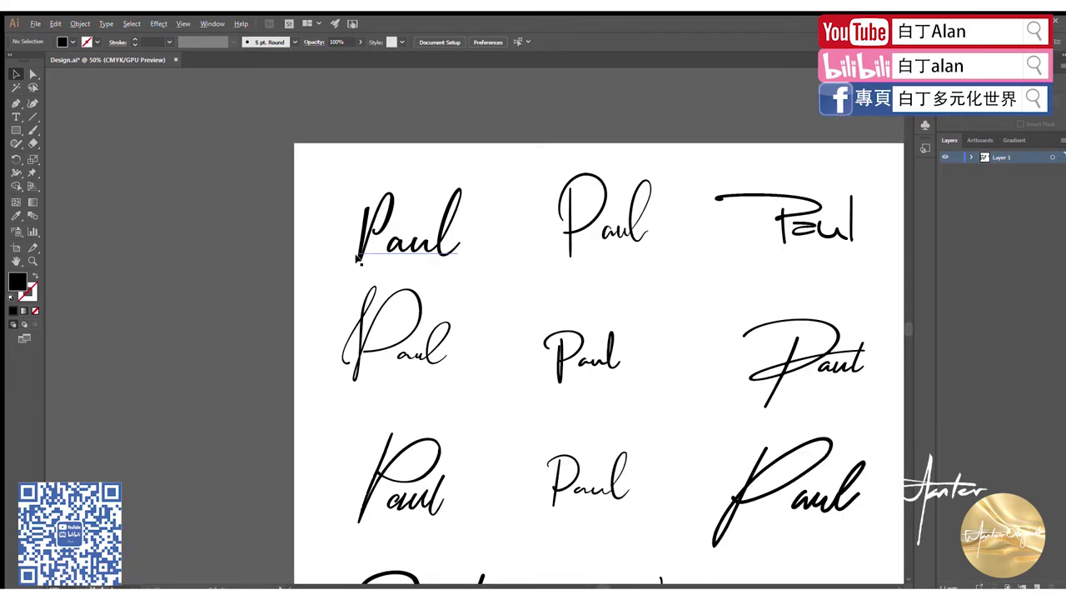
{"action": "scroll", "coordinate": [432, 252], "scroll_direction": "up", "scroll_amount": 3}
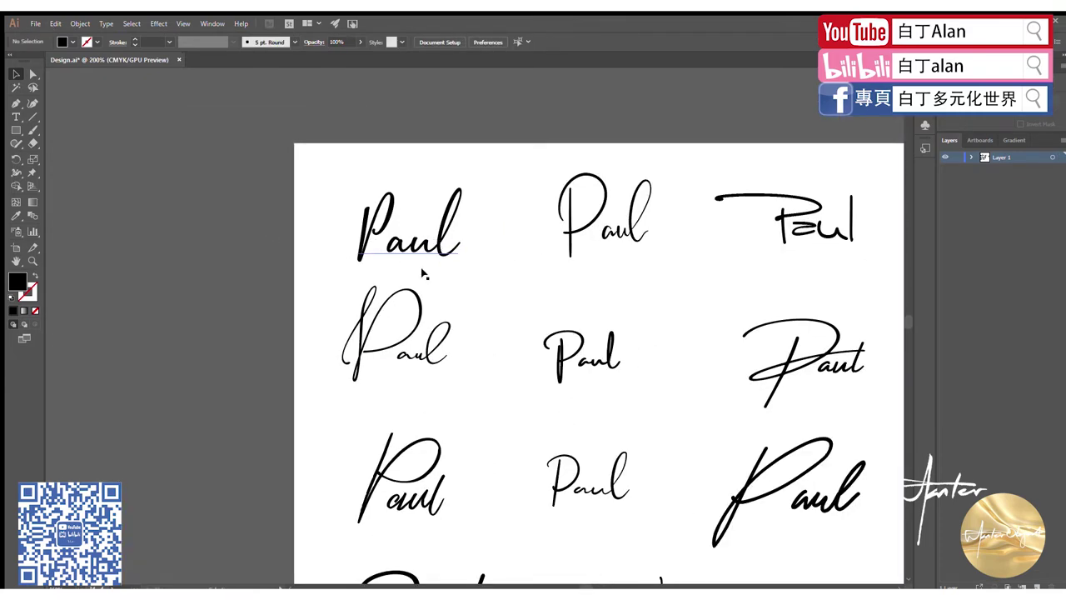
{"action": "scroll", "coordinate": [434, 363], "scroll_direction": "down", "scroll_amount": 2}
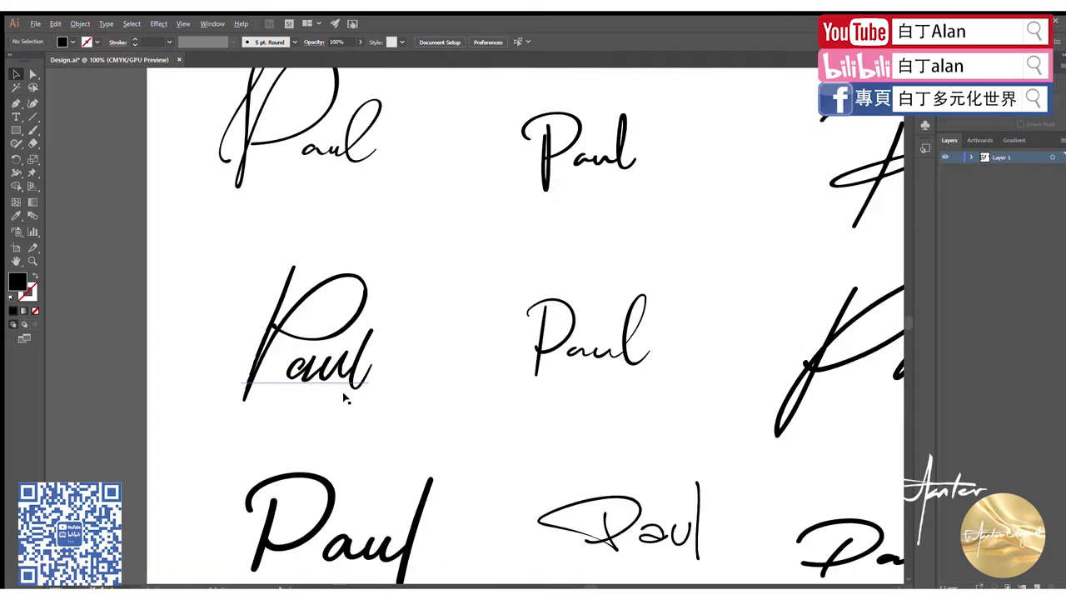
{"action": "scroll", "coordinate": [354, 357], "scroll_direction": "down", "scroll_amount": 5}
{"action": "scroll", "coordinate": [407, 413], "scroll_direction": "up", "scroll_amount": 4}
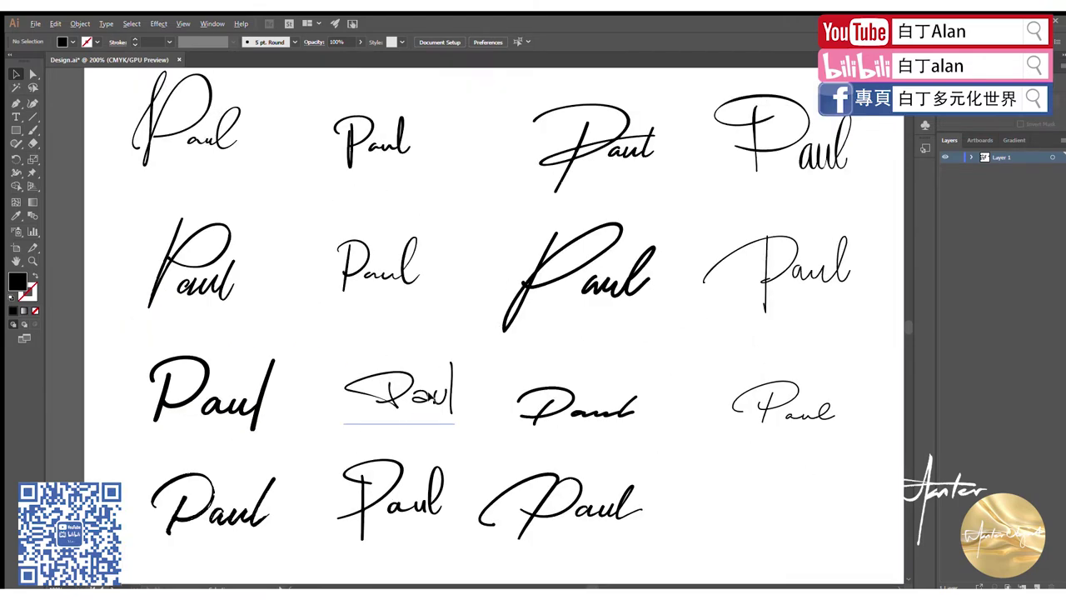
{"action": "scroll", "coordinate": [433, 398], "scroll_direction": "up", "scroll_amount": 2}
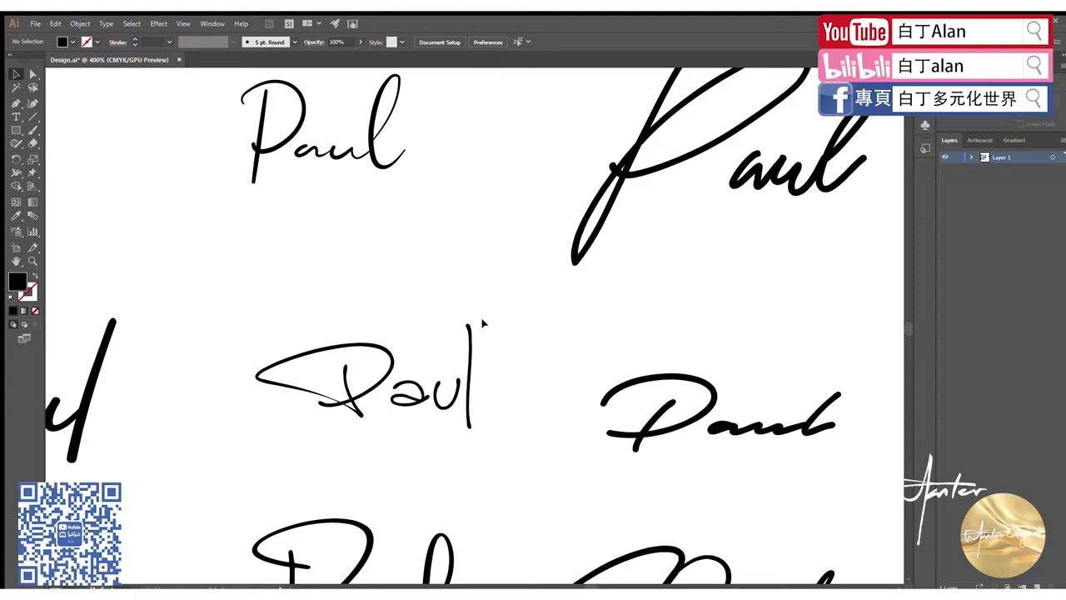
{"action": "scroll", "coordinate": [310, 367], "scroll_direction": "down", "scroll_amount": 3}
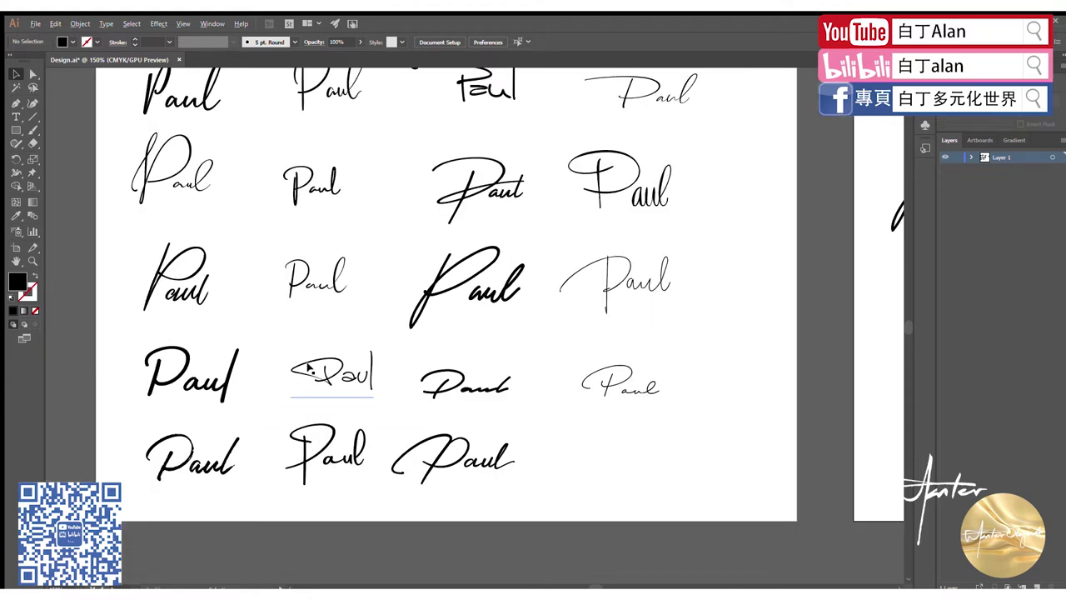
{"action": "scroll", "coordinate": [308, 368], "scroll_direction": "down", "scroll_amount": 3}
{"action": "scroll", "coordinate": [281, 357], "scroll_direction": "up", "scroll_amount": 1}
- Scale up the two chosen Paul signatures and centre them on the second artboard
{"action": "scroll", "coordinate": [224, 305], "scroll_direction": "down", "scroll_amount": 1}
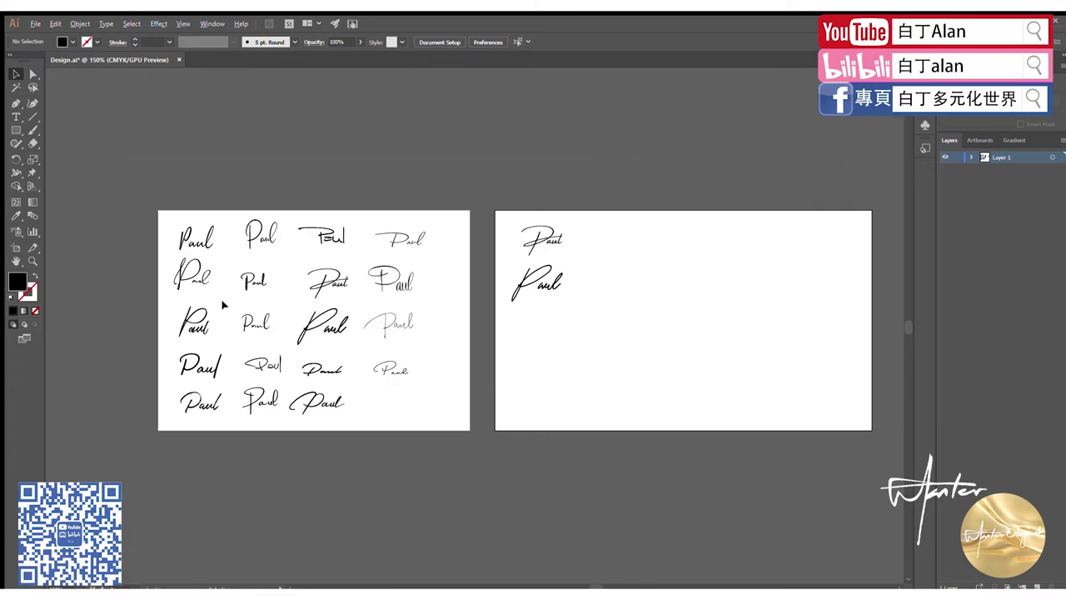
{"action": "scroll", "coordinate": [633, 280], "scroll_direction": "up", "scroll_amount": 4}
{"action": "scroll", "coordinate": [392, 300], "scroll_direction": "down", "scroll_amount": 2}
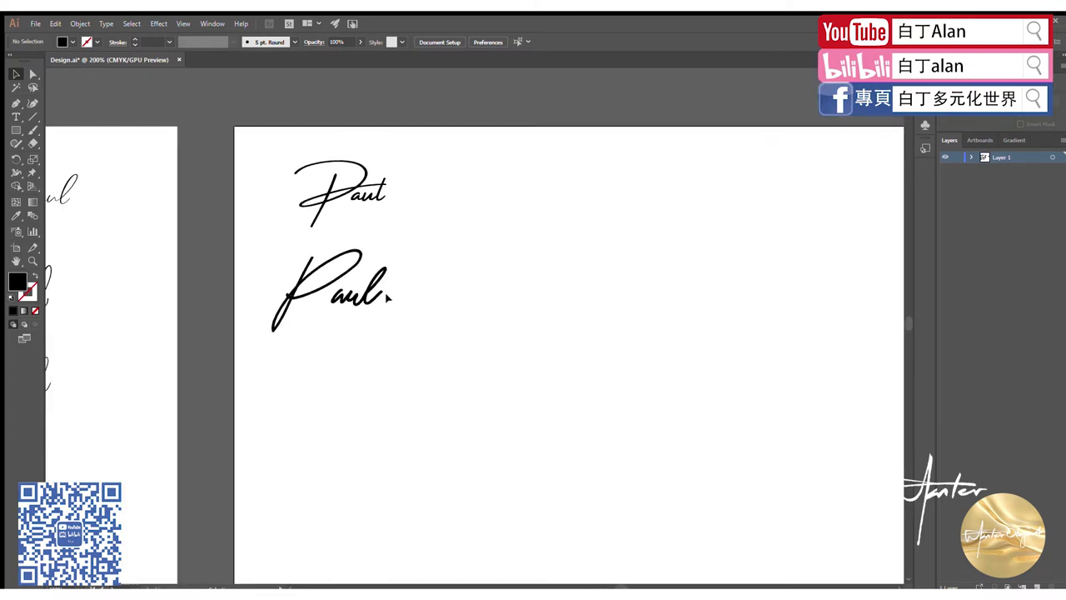
{"action": "left_click_drag", "start_coordinate": [410, 326], "coordinate": [307, 147]}
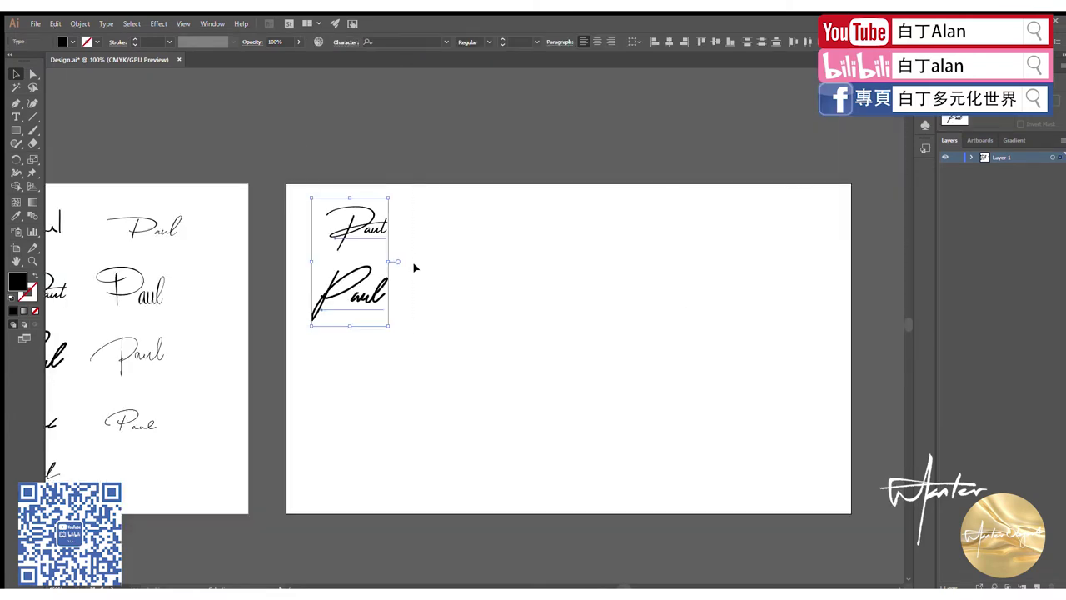
{"action": "left_click_drag", "start_coordinate": [389, 326], "coordinate": [658, 482]}
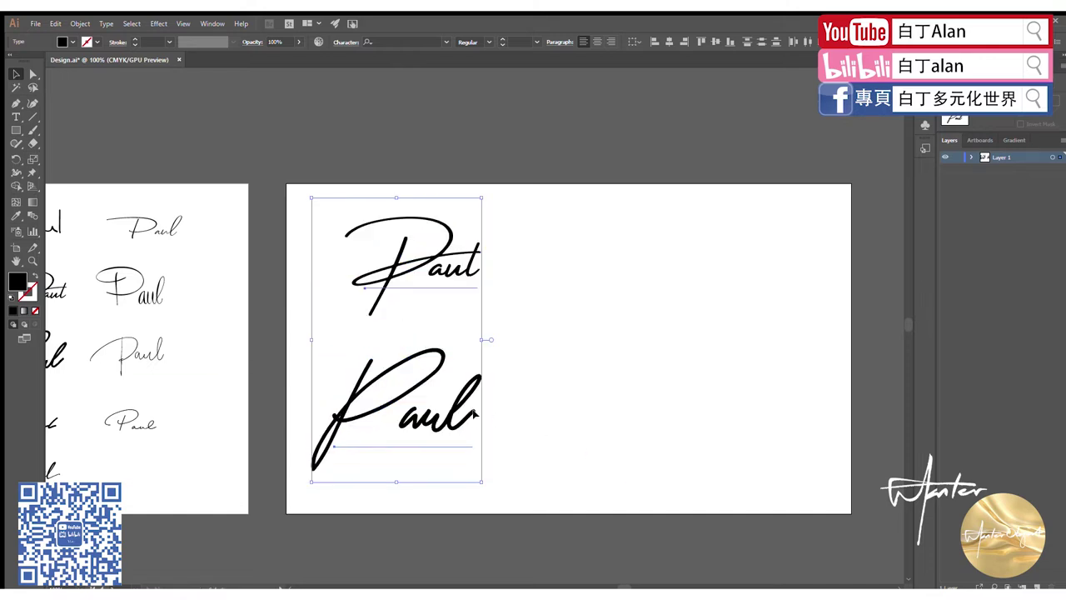
{"action": "left_click_drag", "start_coordinate": [454, 427], "coordinate": [582, 429]}
{"action": "left_click", "coordinate": [658, 380]}
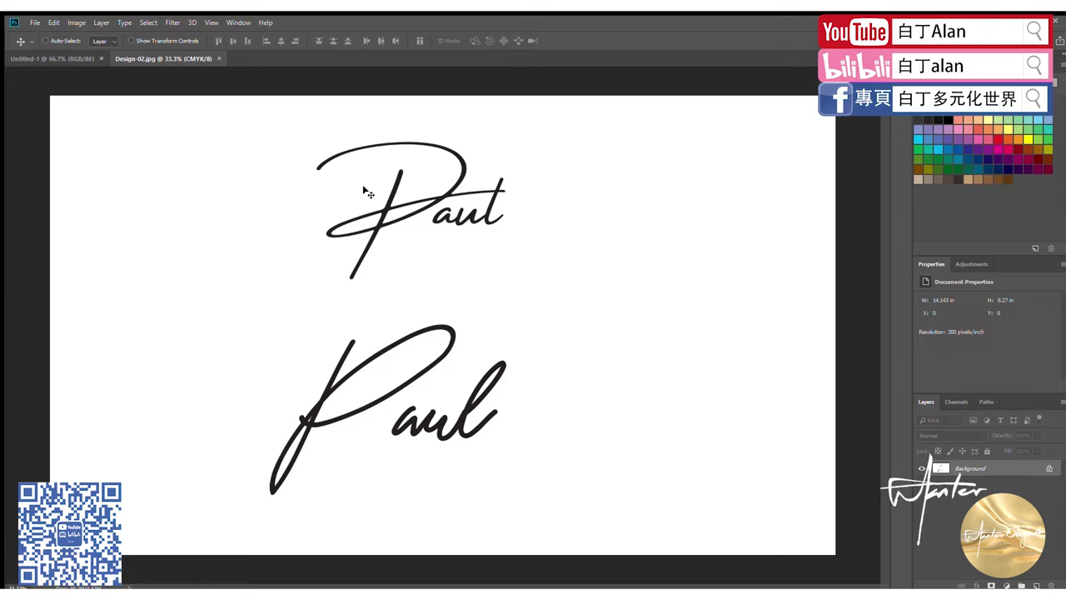
- Copy the top Paul onto its own layer using a Magic Wand selection
{"action": "key", "text": "w"}
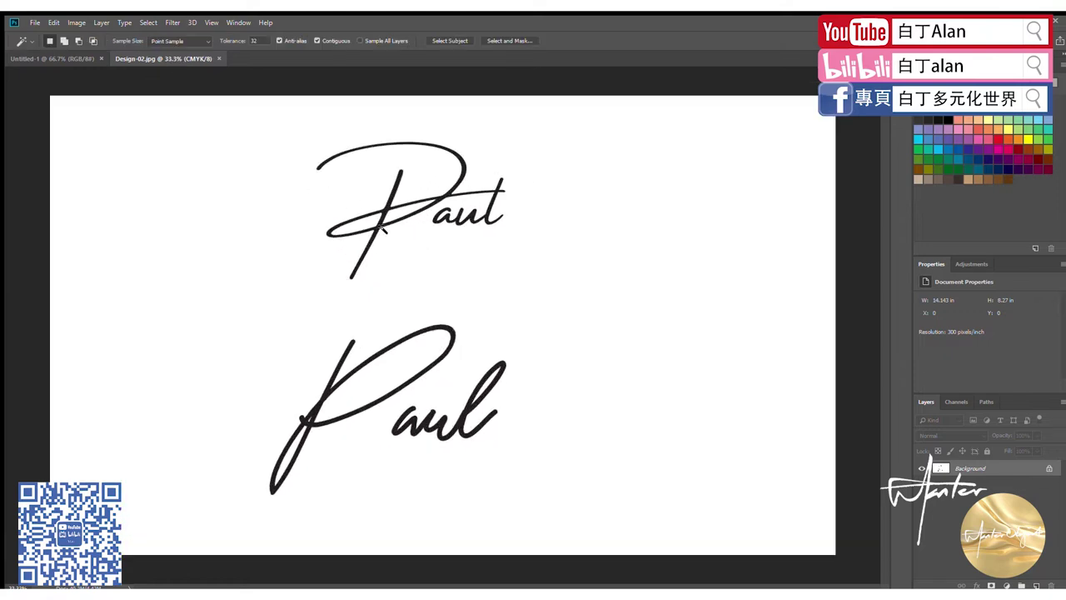
{"action": "left_click", "coordinate": [379, 229]}
{"action": "key", "text": "ctrl+j"}
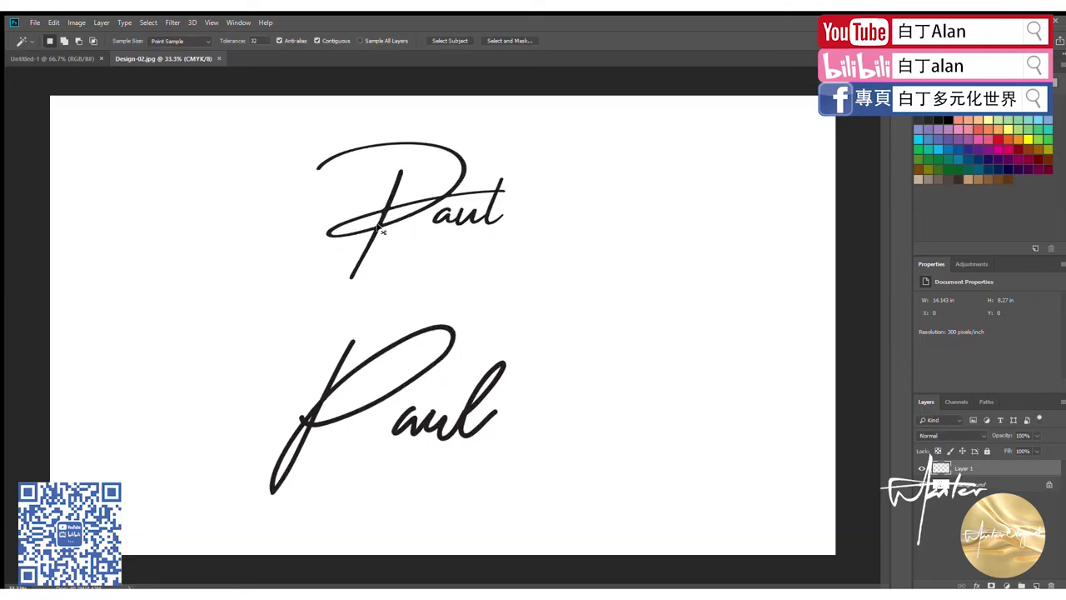
- Copy the lower signature's letters from the Background onto a new layer
{"action": "left_click", "coordinate": [970, 484]}
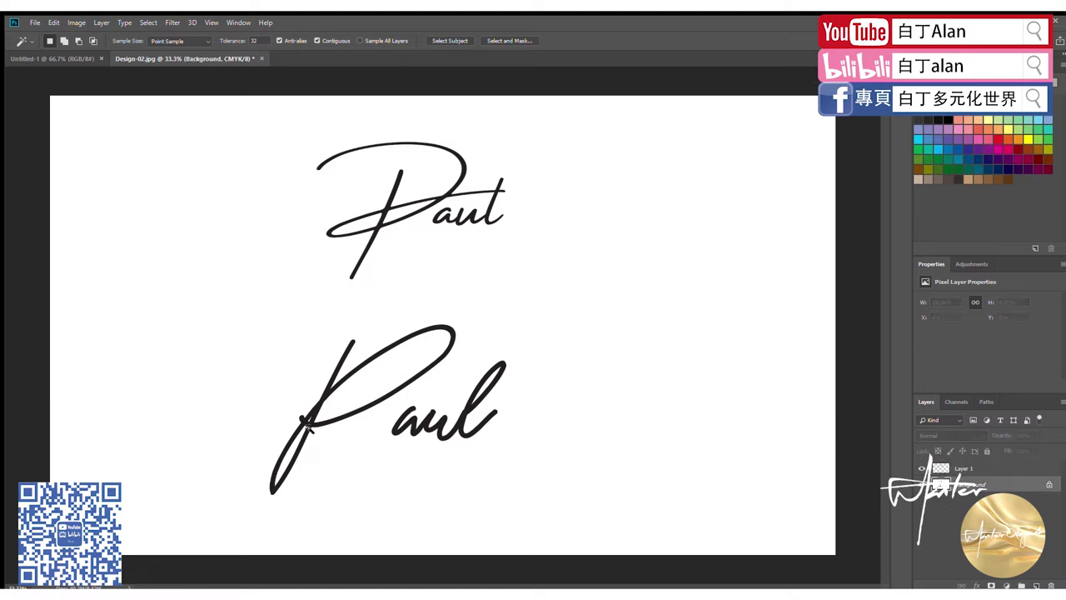
{"action": "left_click", "coordinate": [311, 425]}
{"action": "left_click", "coordinate": [419, 435], "text": "shift"}
{"action": "key", "text": "ctrl+j"}
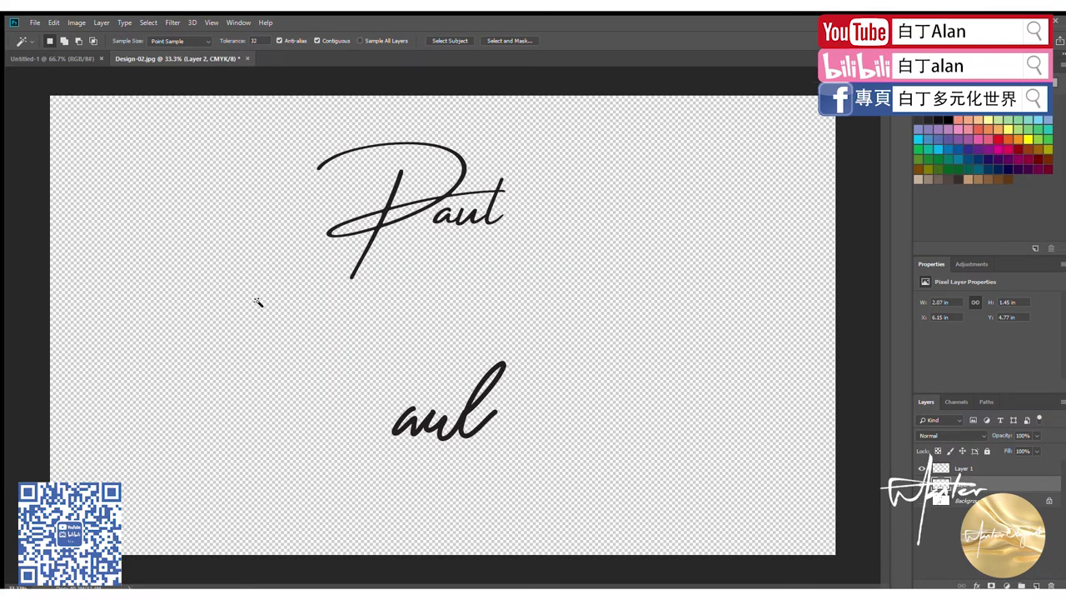
- On Layer 1, start a pen path beneath the 'aut' letters of the top signature
{"action": "left_click", "coordinate": [20, 57]}
{"action": "scroll", "coordinate": [542, 209], "scroll_direction": "up", "scroll_amount": 2}
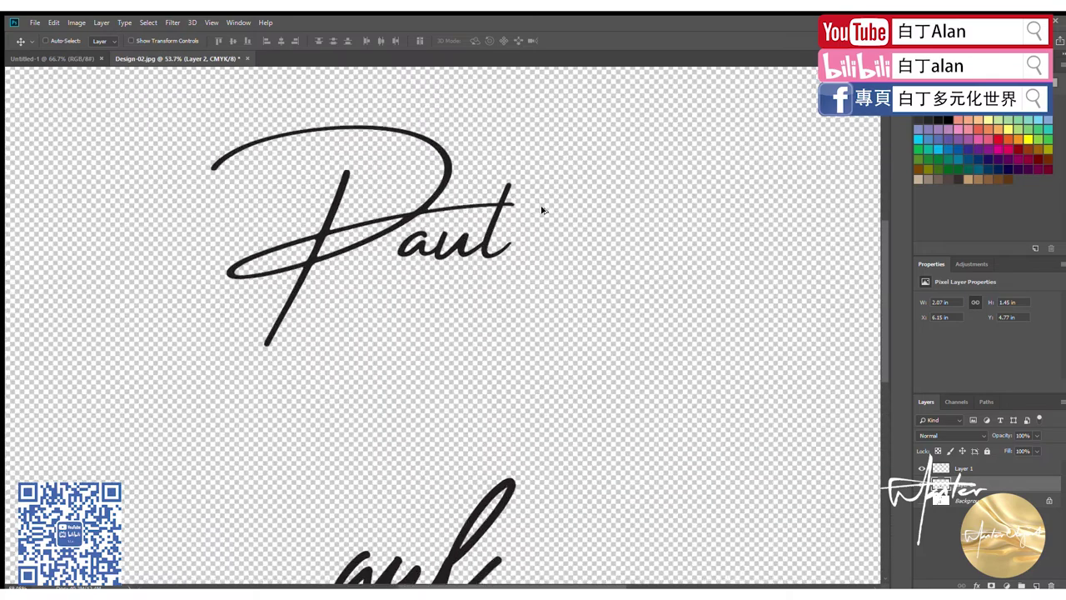
{"action": "scroll", "coordinate": [542, 209], "scroll_direction": "up", "scroll_amount": 1}
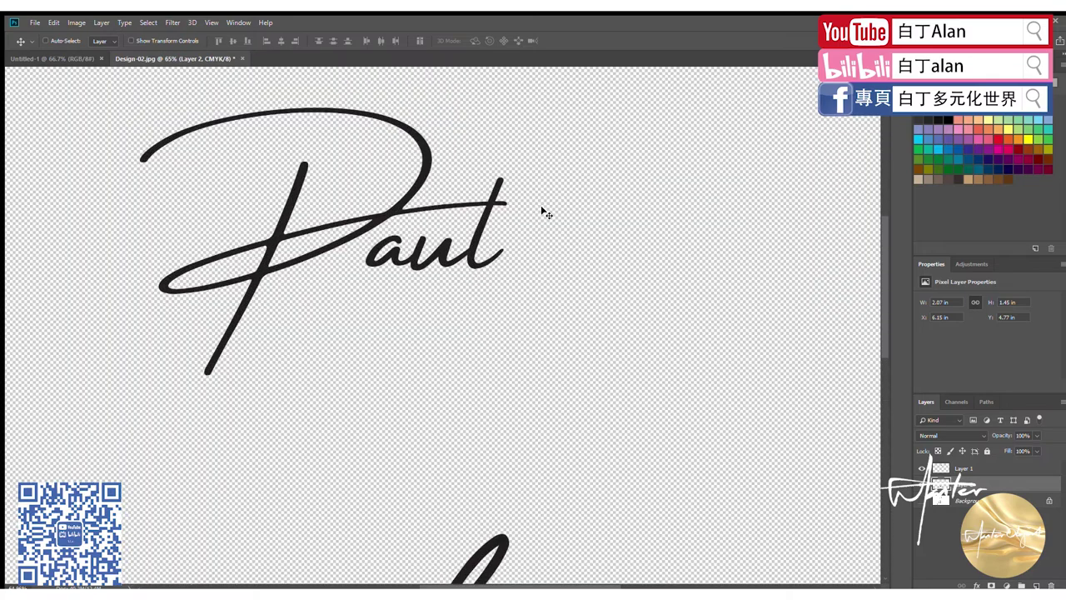
{"action": "left_click", "coordinate": [971, 470]}
{"action": "key", "text": "p"}
{"action": "left_click", "coordinate": [502, 324]}
{"action": "left_click", "coordinate": [377, 318]}
{"action": "left_click", "coordinate": [327, 299]}
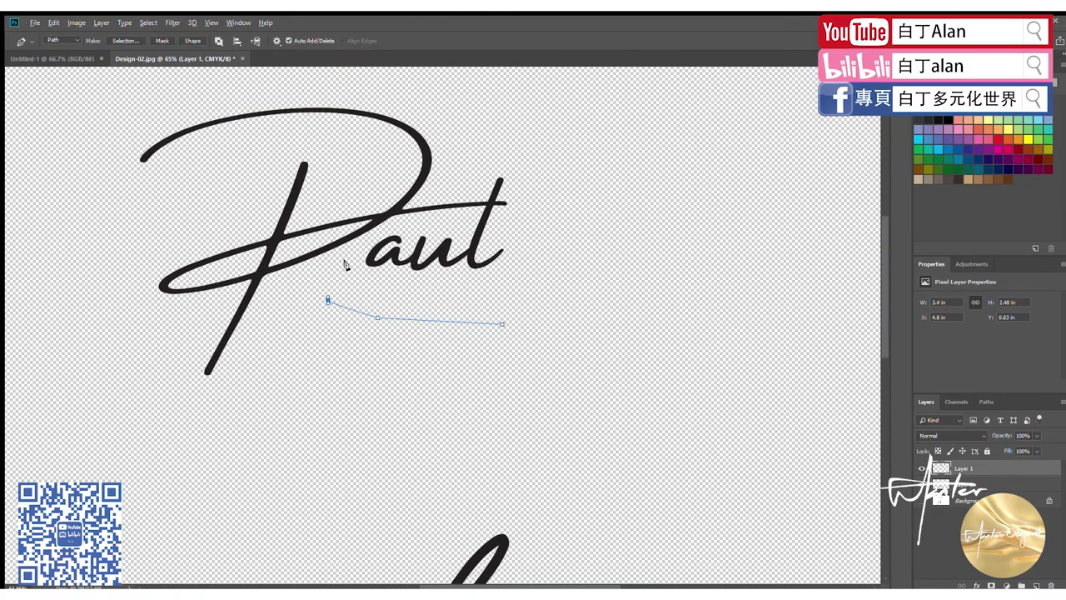
- Continue the pen outline up around the letters and along the t crossbar
{"action": "scroll", "coordinate": [377, 221], "scroll_direction": "up", "scroll_amount": 1}
{"action": "left_click", "coordinate": [369, 242]}
{"action": "left_click", "coordinate": [416, 222]}
{"action": "left_click", "coordinate": [511, 210]}
{"action": "scroll", "coordinate": [511, 210], "scroll_direction": "up", "scroll_amount": 3}
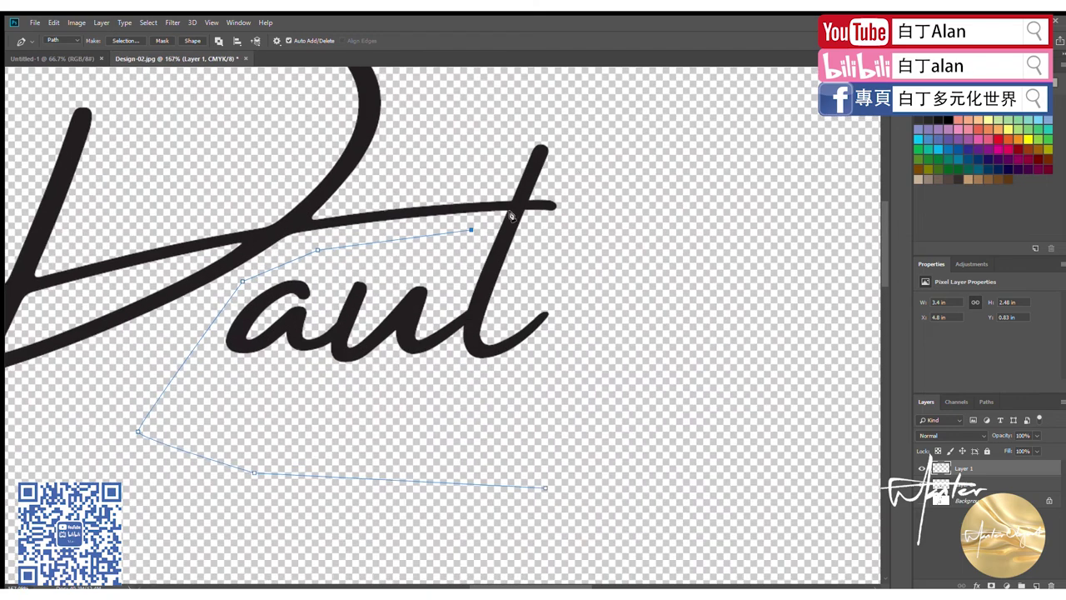
{"action": "left_click", "coordinate": [455, 215]}
{"action": "scroll", "coordinate": [535, 204], "scroll_direction": "up", "scroll_amount": 1}
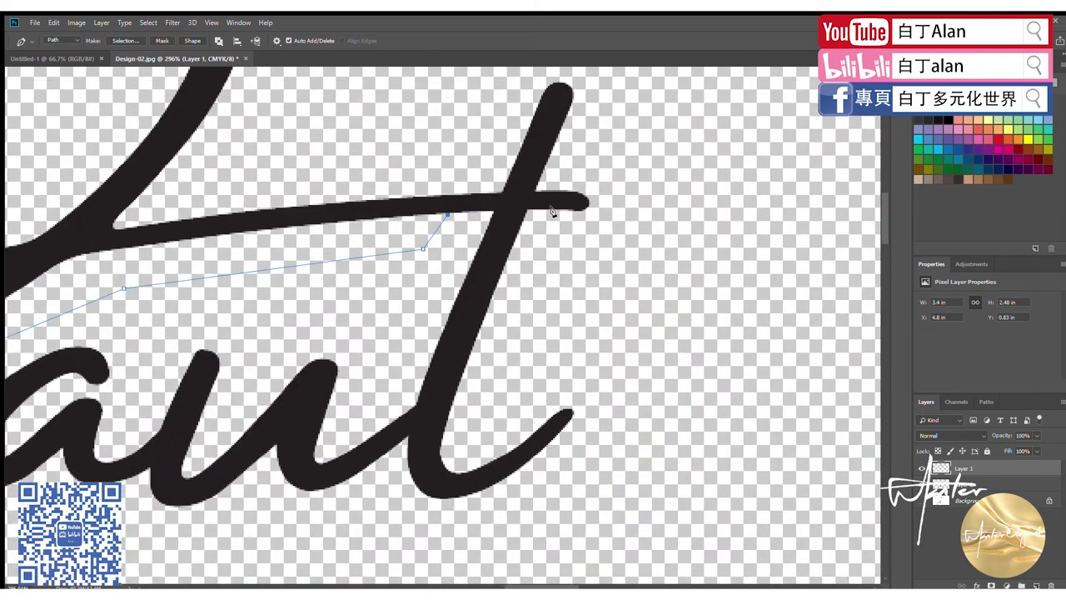
{"action": "left_click", "coordinate": [554, 209]}
{"action": "left_click", "coordinate": [598, 219]}
{"action": "left_click_drag", "start_coordinate": [625, 185], "coordinate": [646, 188]}
{"action": "left_click", "coordinate": [548, 191]}
- Carry the outline over the top of the t, down the right side, and close it
{"action": "left_click", "coordinate": [479, 164]}
{"action": "scroll", "coordinate": [472, 143], "scroll_direction": "down", "scroll_amount": 2}
{"action": "left_click", "coordinate": [488, 98]}
{"action": "left_click", "coordinate": [554, 82]}
{"action": "left_click_drag", "start_coordinate": [633, 183], "coordinate": [635, 226]}
{"action": "left_click_drag", "start_coordinate": [636, 360], "coordinate": [604, 442]}
{"action": "left_click_drag", "start_coordinate": [530, 512], "coordinate": [443, 516]}
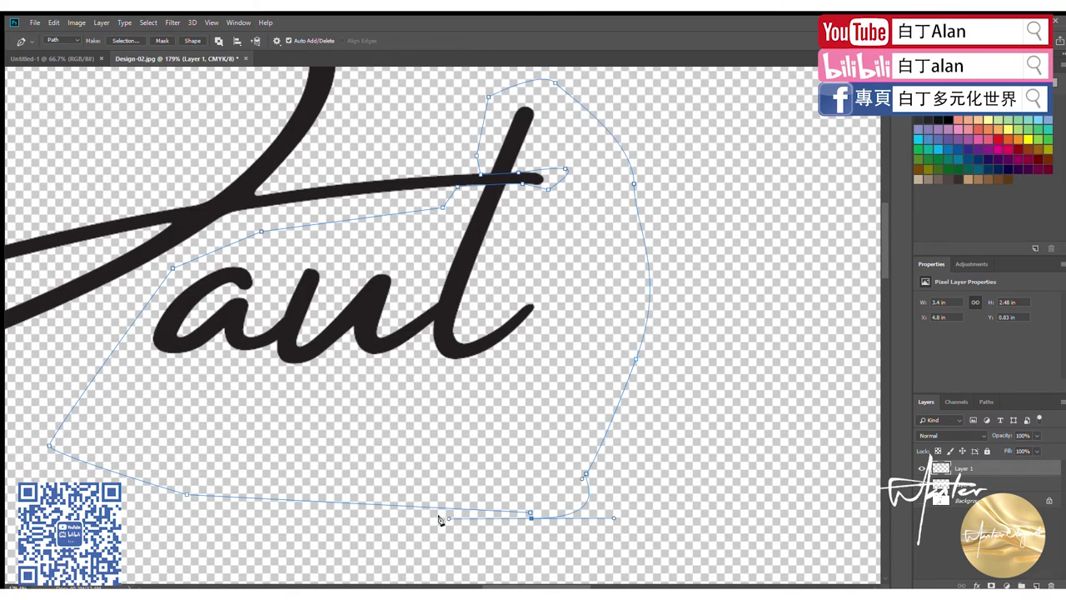
- Convert the path to a selection, delete the 'aut' letters, and deselect
{"action": "key", "text": "ctrl+Return"}
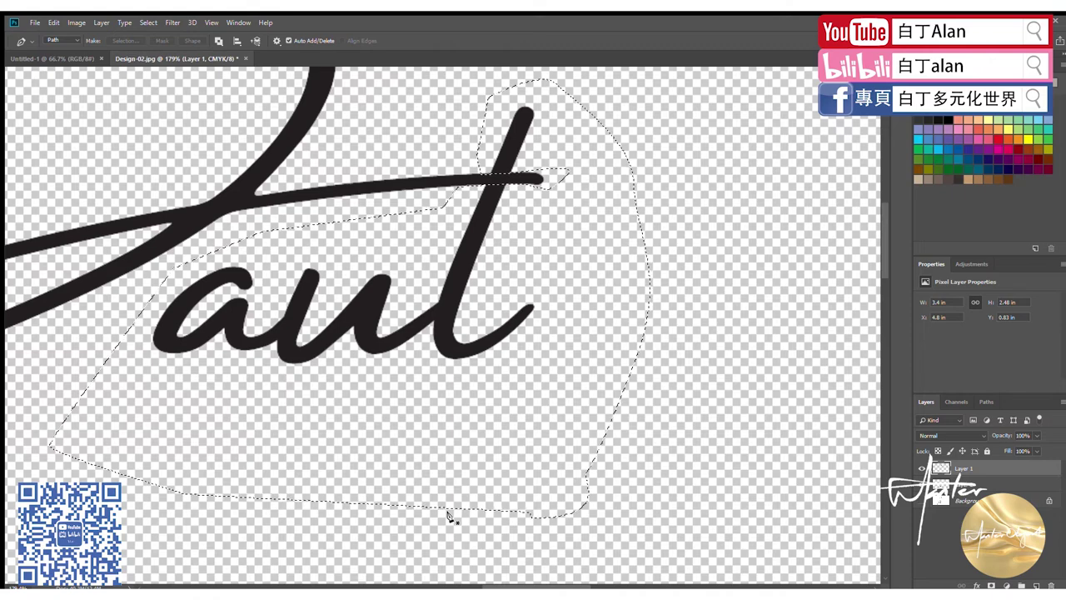
{"action": "key", "text": "Delete"}
{"action": "key", "text": "ctrl+d"}
{"action": "scroll", "coordinate": [357, 380], "scroll_direction": "down", "scroll_amount": 3}
{"action": "scroll", "coordinate": [356, 381], "scroll_direction": "down", "scroll_amount": 5}
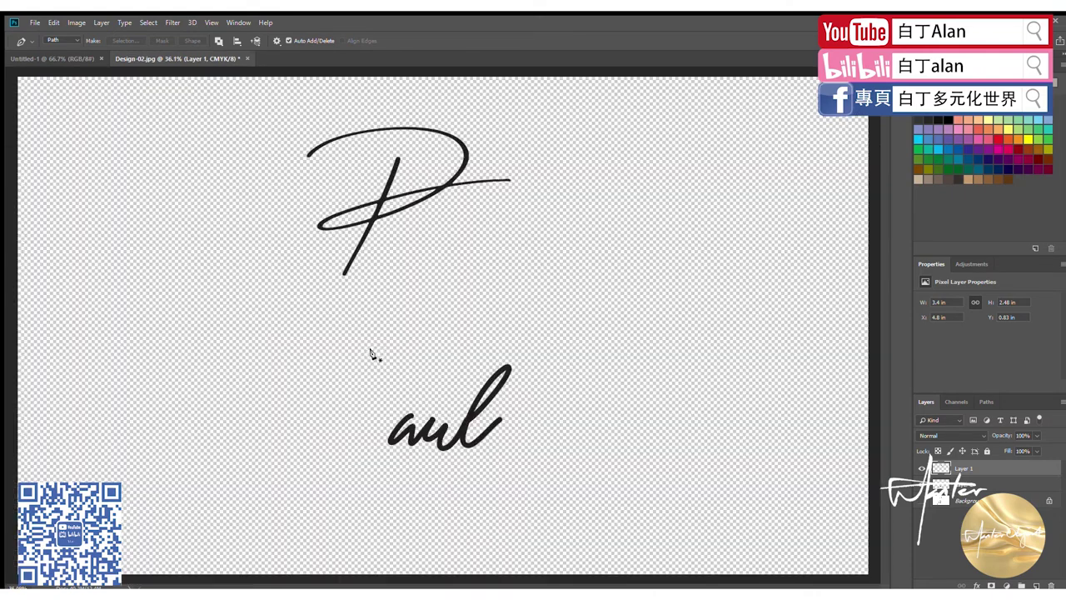
- Move the 'aul' letters up beside the P to spell 'Paul'
{"action": "key", "text": "v"}
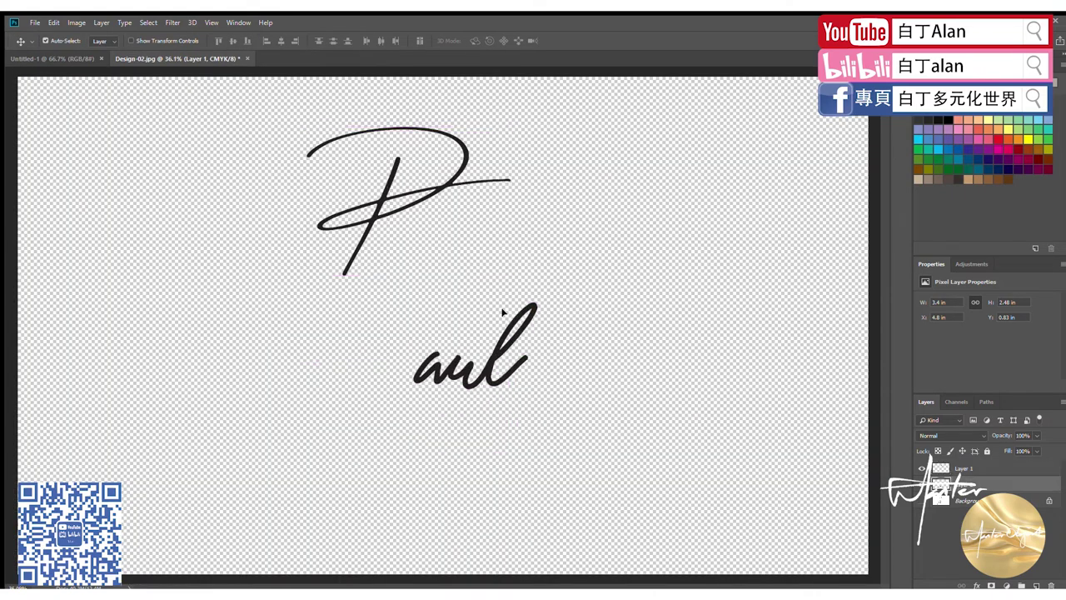
{"action": "mouse_move", "coordinate": [468, 410]}
{"action": "left_mouse_down"}
{"action": "mouse_move", "coordinate": [464, 237]}
{"action": "mouse_move", "coordinate": [453, 237]}
{"action": "left_mouse_up"}
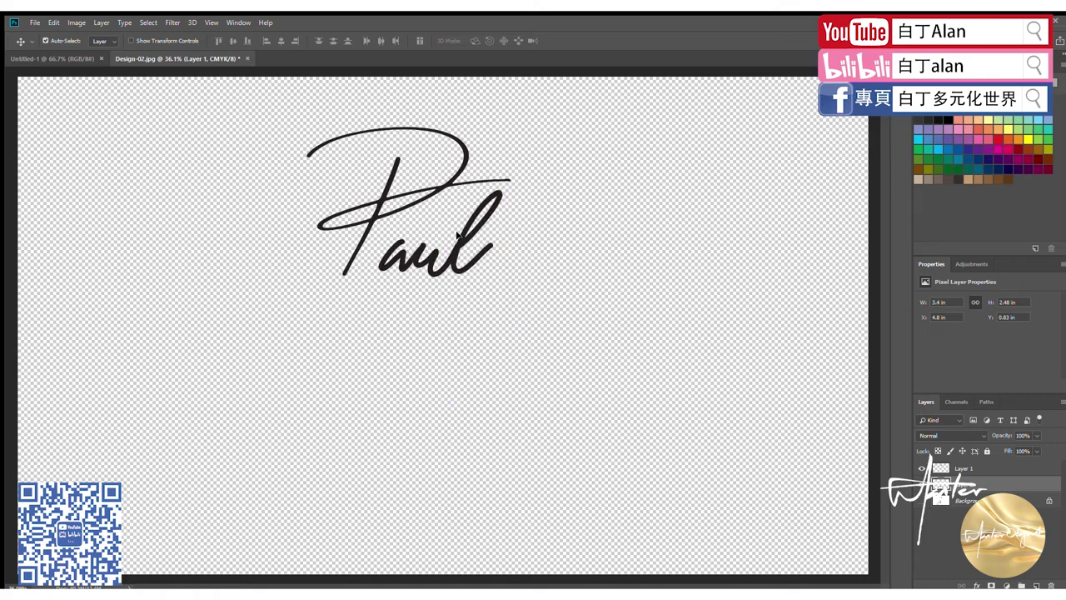
{"action": "scroll", "coordinate": [500, 292], "scroll_direction": "down", "scroll_amount": 2}
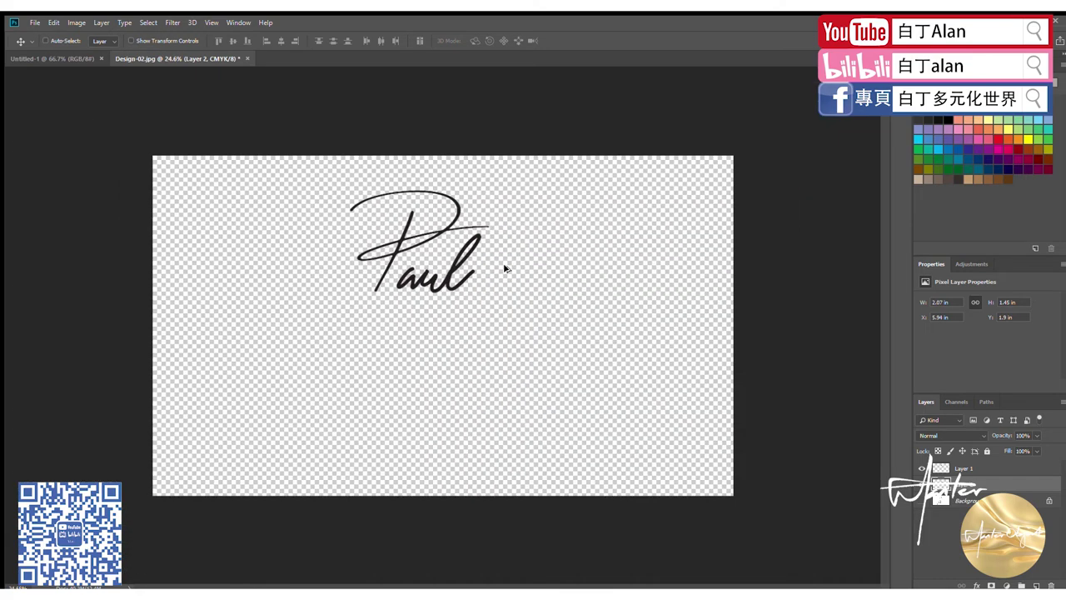
- Free-transform both signature layers to enlarge 'Paul' and shift it left on the canvas
{"action": "left_click", "coordinate": [966, 467]}
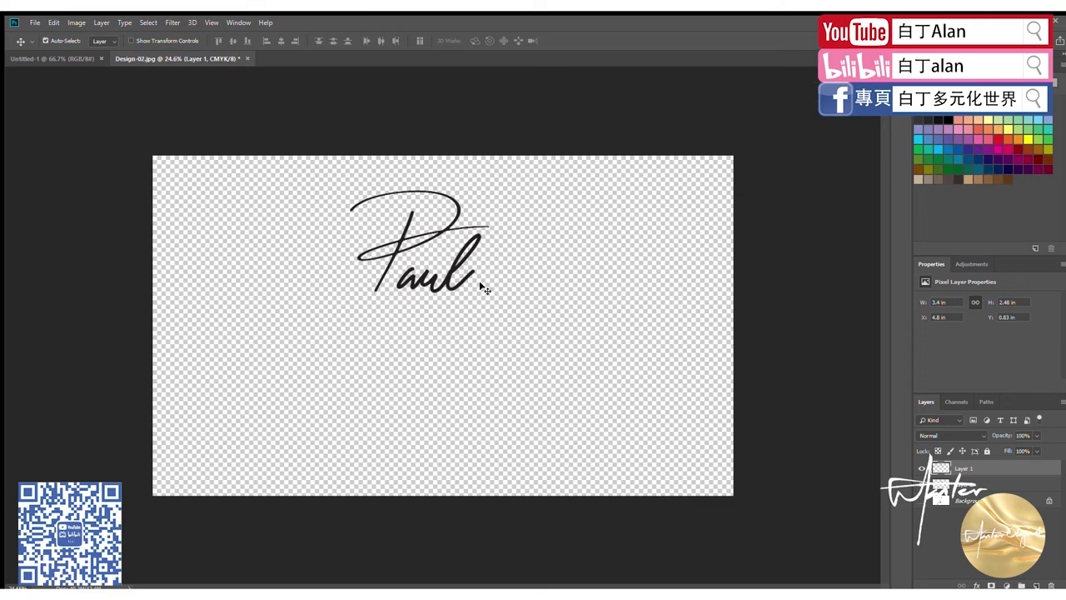
{"action": "key", "text": "ctrl+t"}
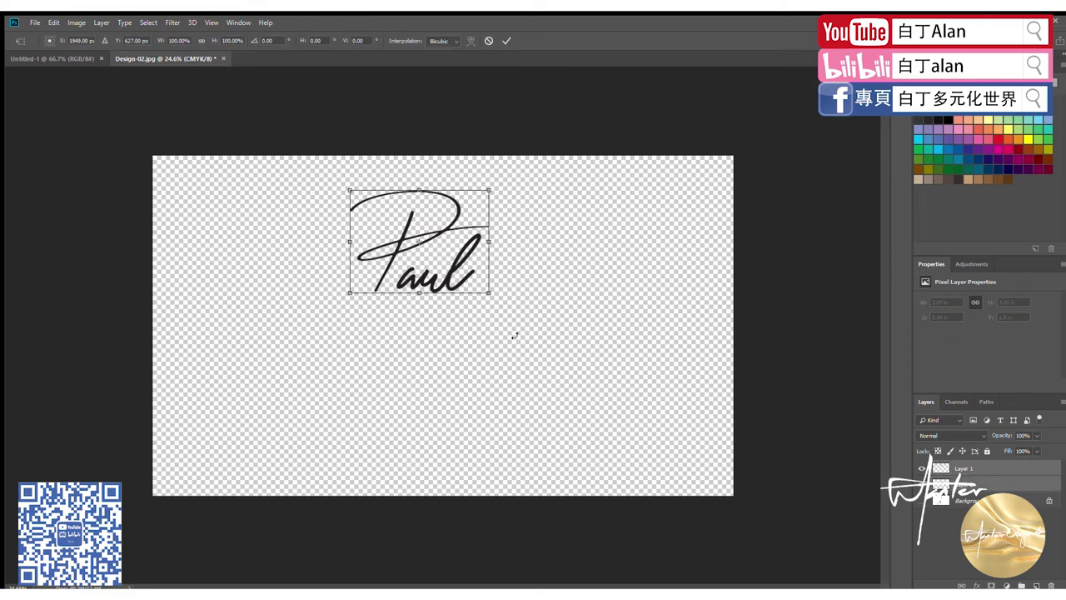
{"action": "mouse_move", "coordinate": [491, 296]}
{"action": "left_mouse_down"}
{"action": "mouse_move", "coordinate": [606, 380]}
{"action": "mouse_move", "coordinate": [642, 440]}
{"action": "left_mouse_up"}
{"action": "left_click_drag", "start_coordinate": [446, 402], "coordinate": [381, 401]}
{"action": "key", "text": "Return"}
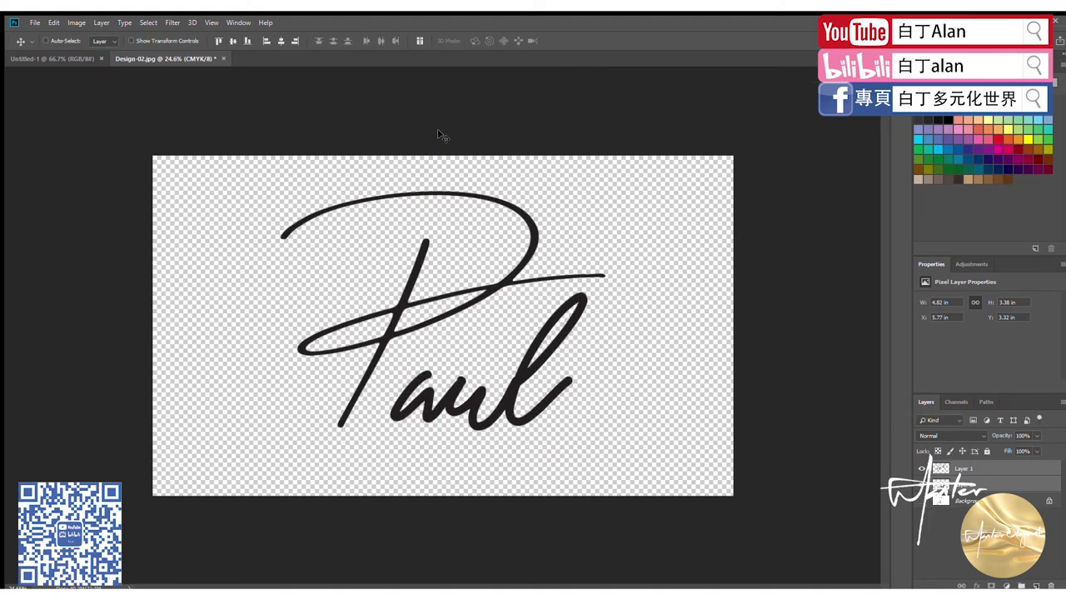